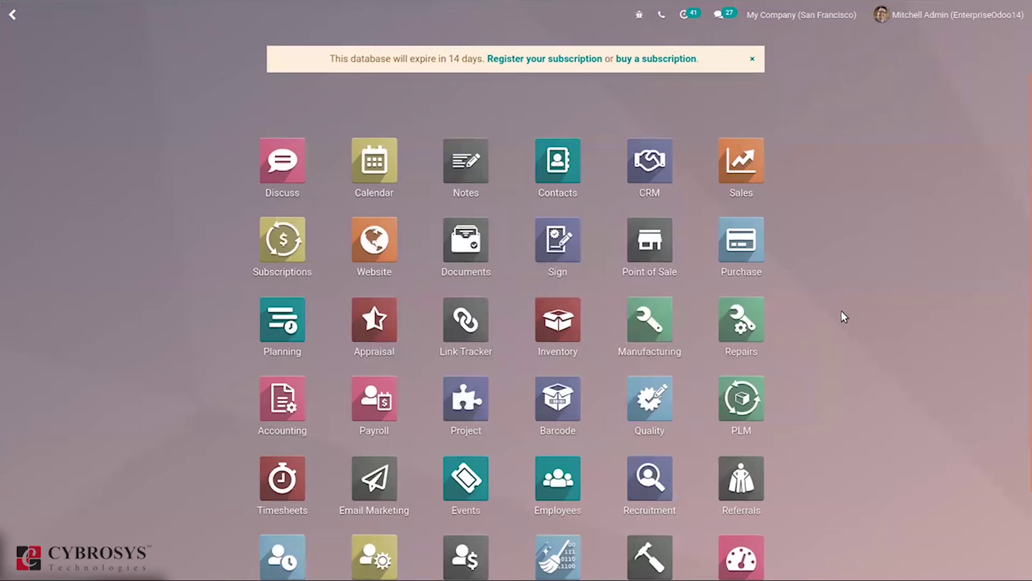
{"action": "type", "text": "crm"}
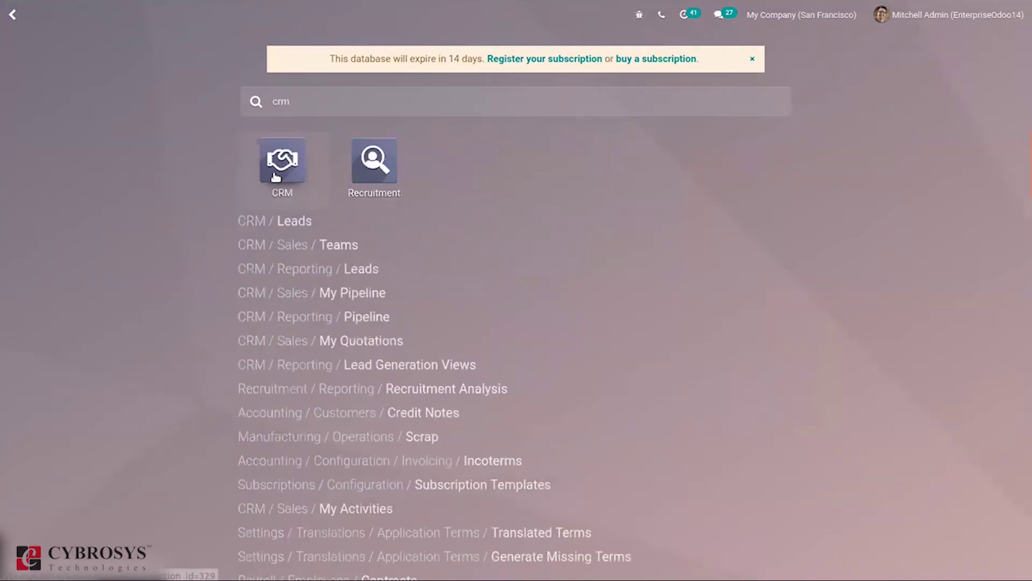
Open the CRM opportunities pipeline board, dismissing an empty quick-add form for New.
{"action": "left_click", "coordinate": [277, 176]}
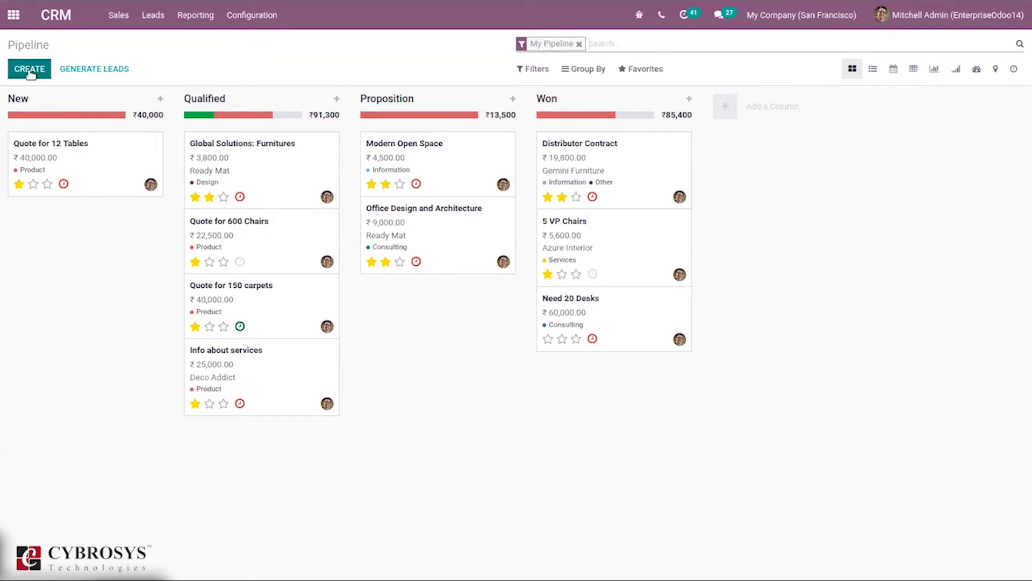
{"action": "left_click", "coordinate": [30, 69]}
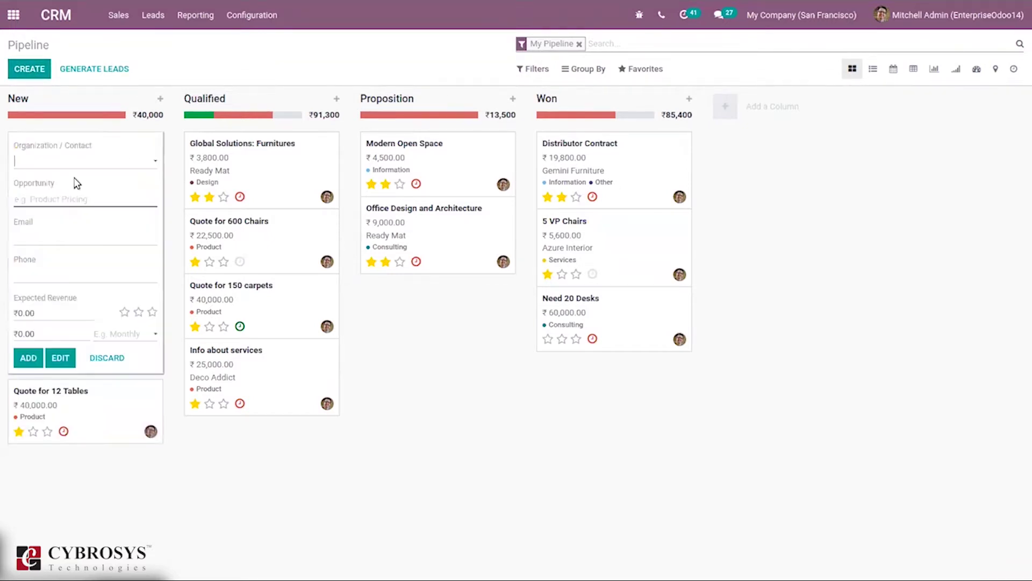
{"action": "left_click", "coordinate": [396, 411]}
{"action": "mouse_move", "coordinate": [84, 166]}
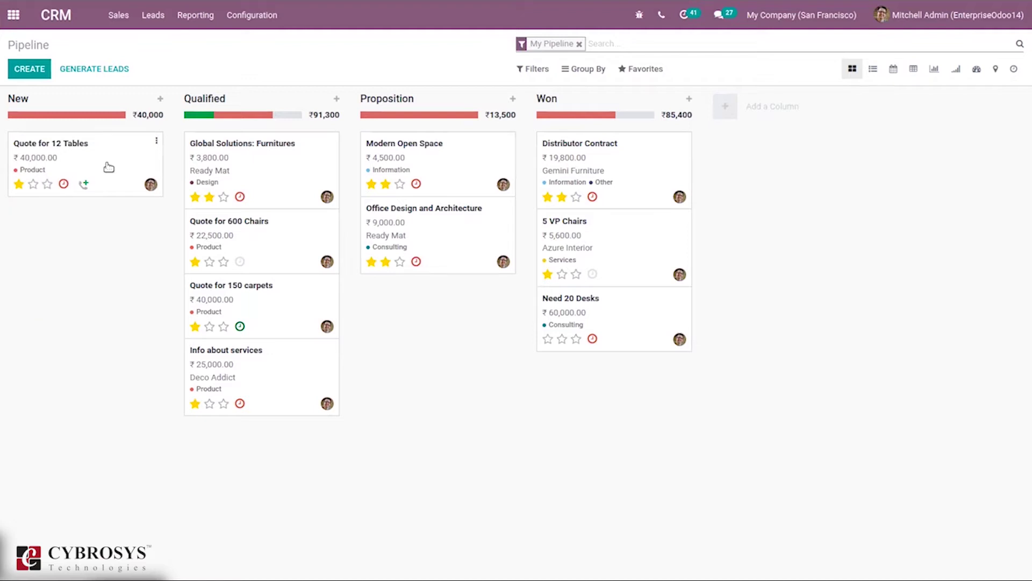
Drag Quote for 12 Tables from New through Qualified into Proposition.
{"action": "left_click_drag", "start_coordinate": [108, 167], "coordinate": [271, 496]}
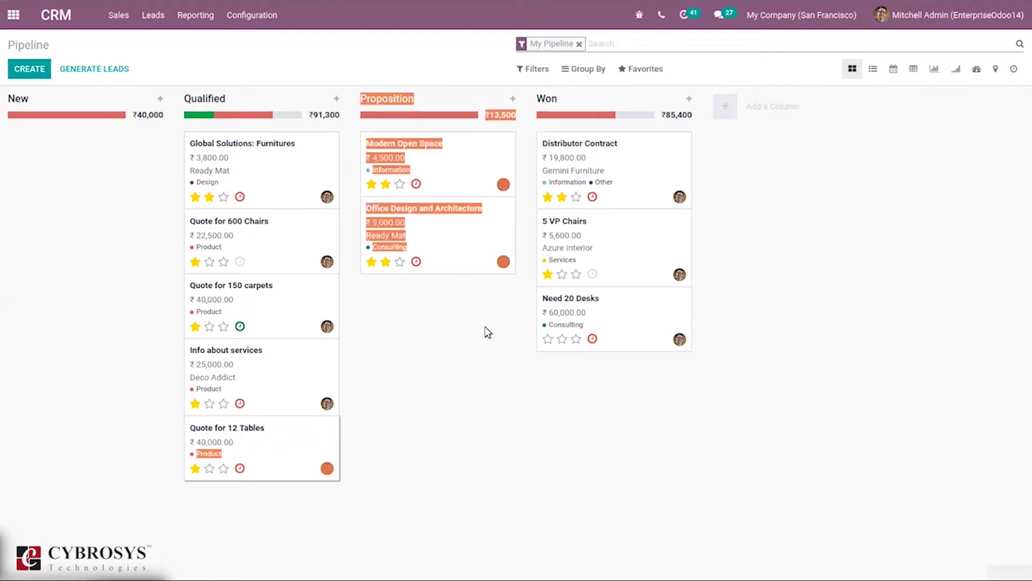
{"action": "left_click_drag", "start_coordinate": [271, 495], "coordinate": [411, 413]}
{"action": "left_click", "coordinate": [411, 413]}
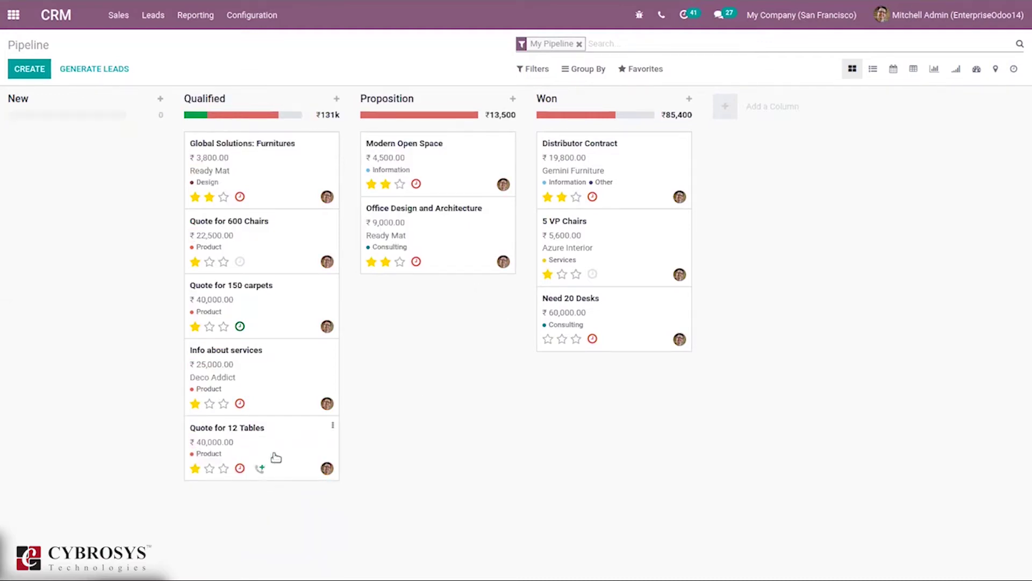
{"action": "left_click_drag", "start_coordinate": [272, 456], "coordinate": [420, 326]}
Drop Quote for 12 Tables into Won, then review its record and return to the board.
{"action": "left_click_drag", "start_coordinate": [449, 293], "coordinate": [483, 371]}
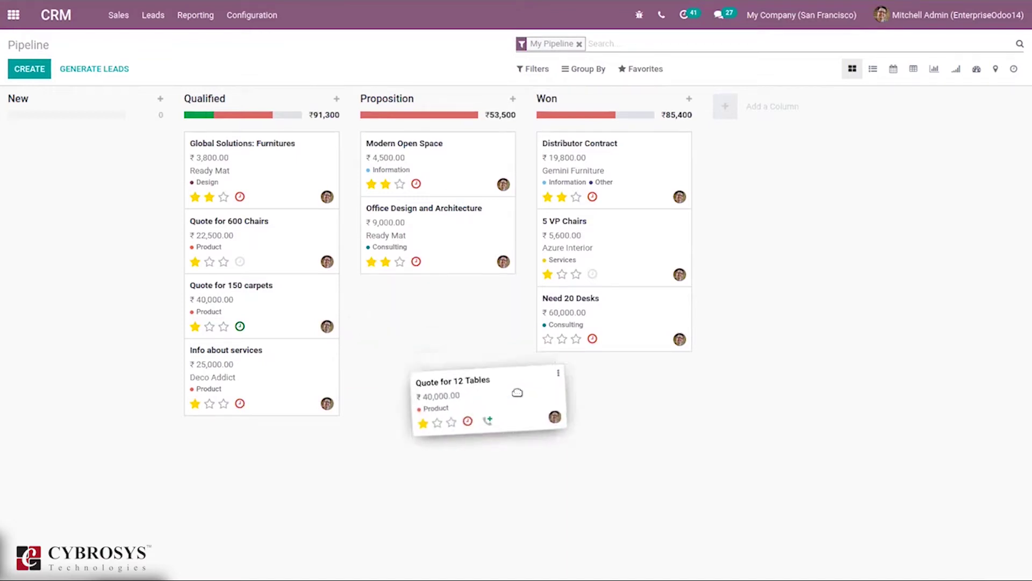
{"action": "left_click_drag", "start_coordinate": [482, 371], "coordinate": [639, 377]}
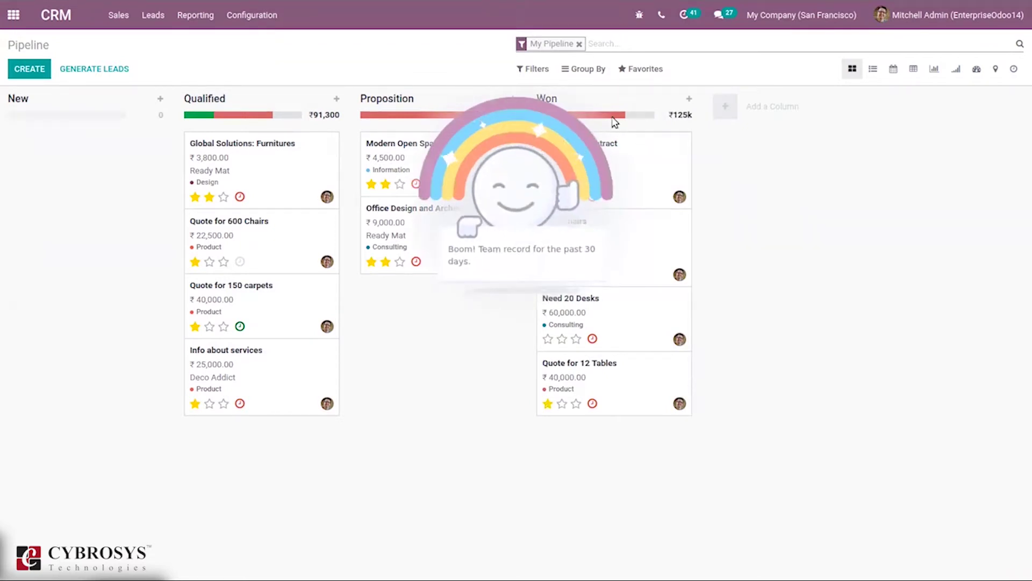
{"action": "left_click", "coordinate": [593, 396]}
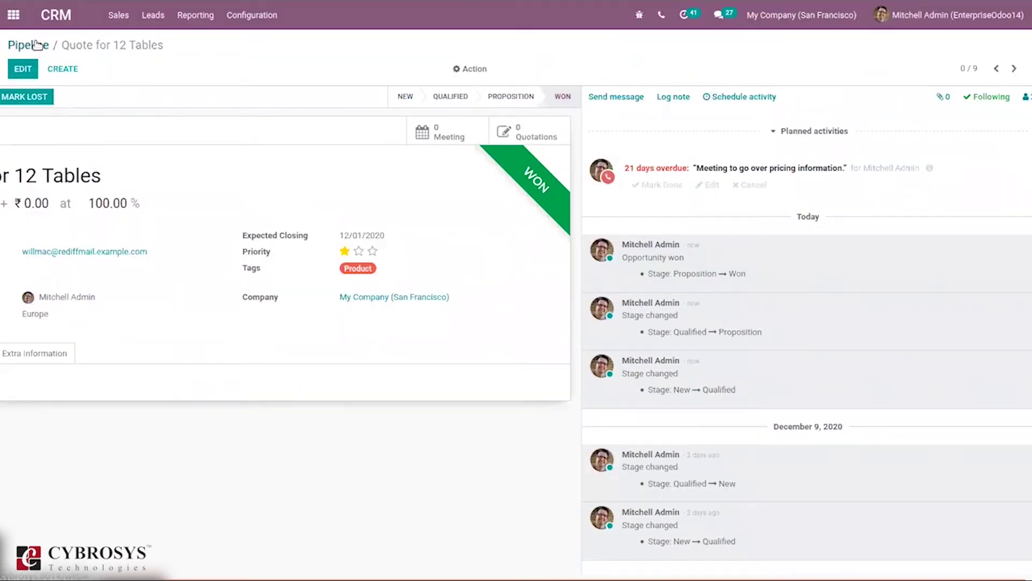
{"action": "left_click", "coordinate": [35, 45]}
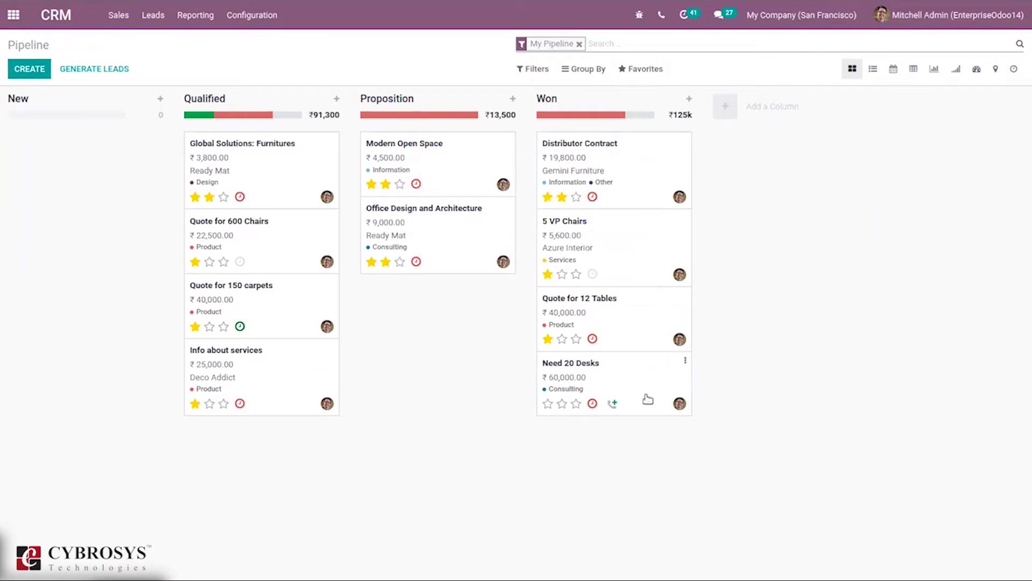
Drag Need 20 Desks back to New and create a 'First Proposition' column after Won.
{"action": "mouse_move", "coordinate": [647, 399]}
{"action": "left_mouse_down"}
{"action": "mouse_move", "coordinate": [427, 328]}
{"action": "mouse_move", "coordinate": [101, 171]}
{"action": "left_mouse_up"}
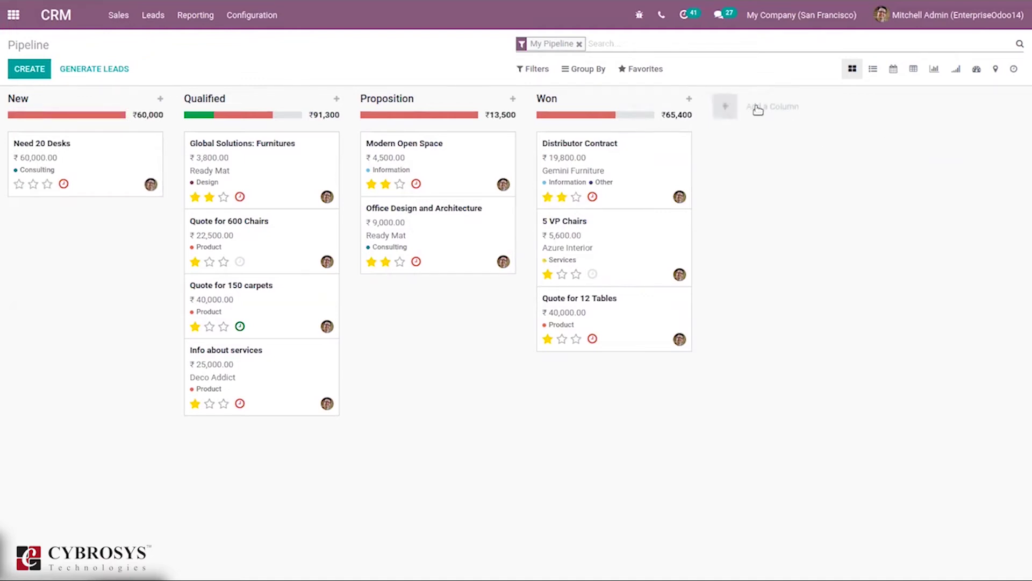
{"action": "left_click", "coordinate": [727, 110]}
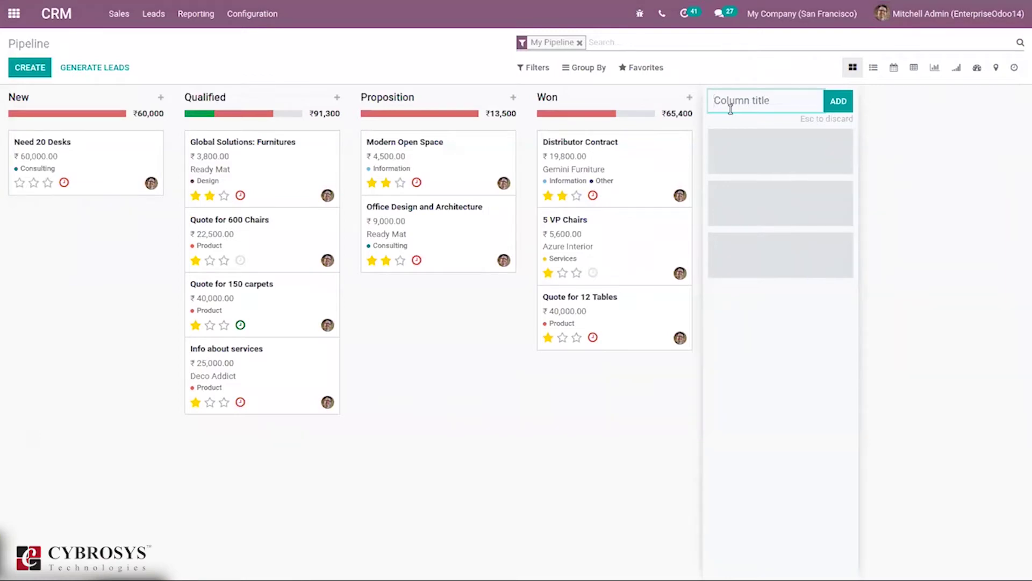
{"action": "type", "text": "First Proposition"}
{"action": "left_click", "coordinate": [838, 100]}
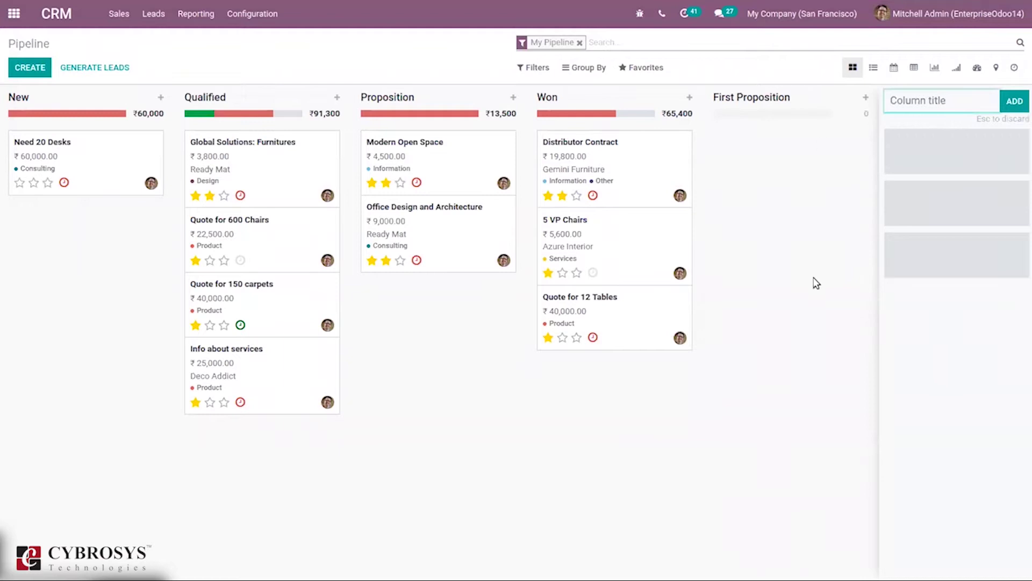
{"action": "left_click", "coordinate": [885, 465]}
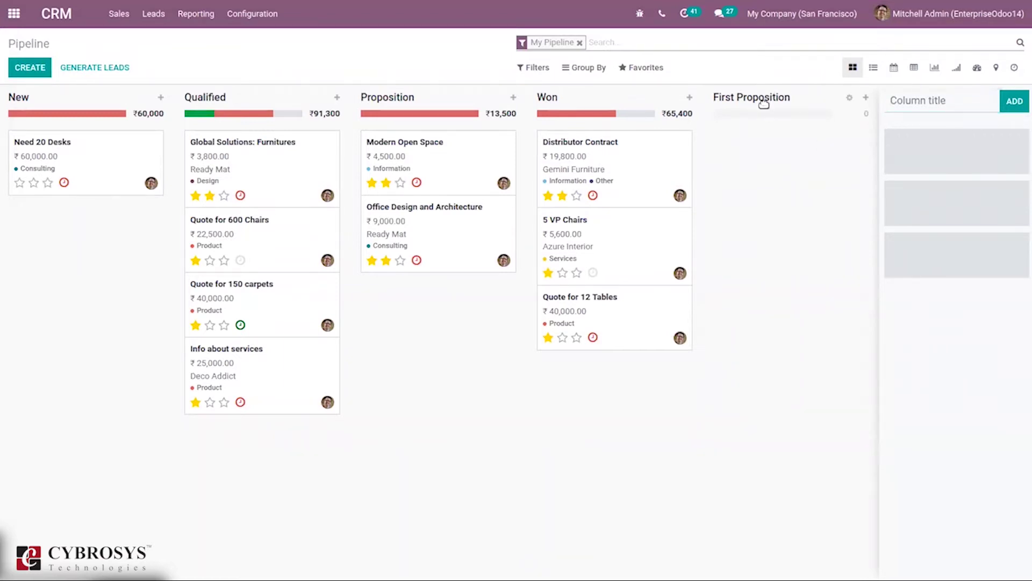
Move the First Proposition column left of Proposition, then fold and unfold Proposition.
{"action": "mouse_move", "coordinate": [751, 97]}
{"action": "mouse_move", "coordinate": [761, 96]}
{"action": "left_mouse_down"}
{"action": "mouse_move", "coordinate": [392, 126]}
{"action": "mouse_move", "coordinate": [400, 129]}
{"action": "left_mouse_up"}
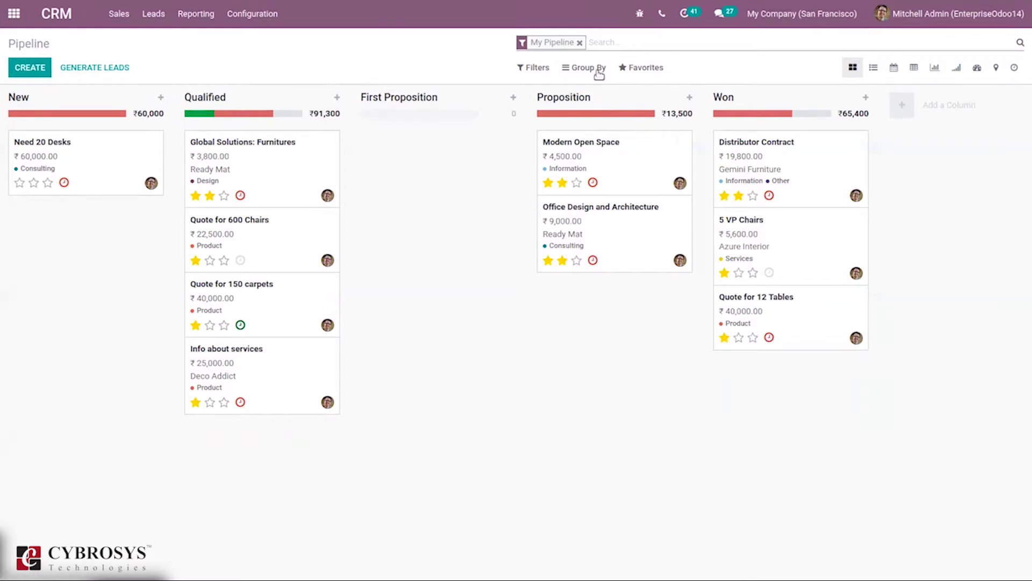
{"action": "mouse_move", "coordinate": [613, 96]}
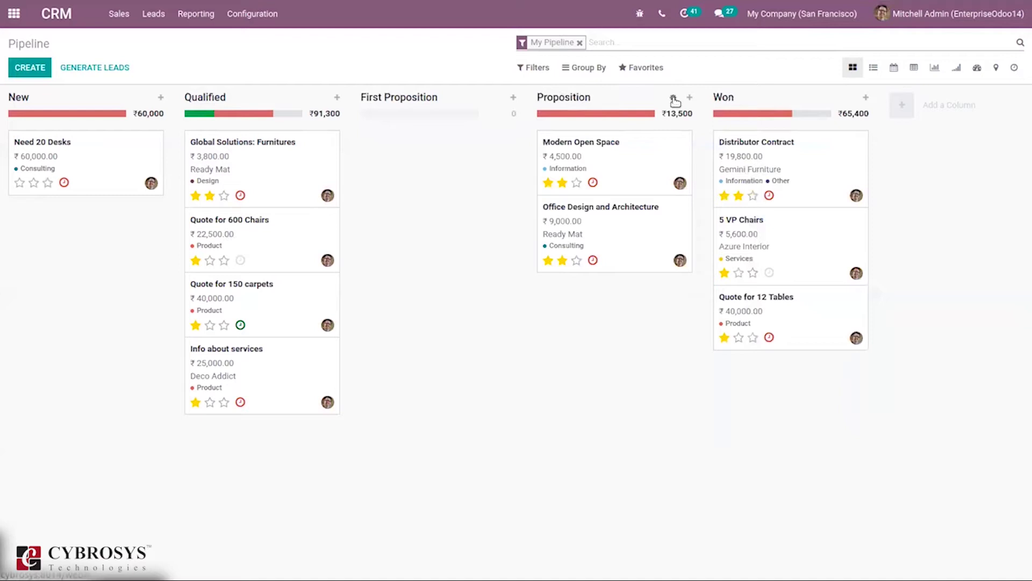
{"action": "left_click", "coordinate": [675, 99]}
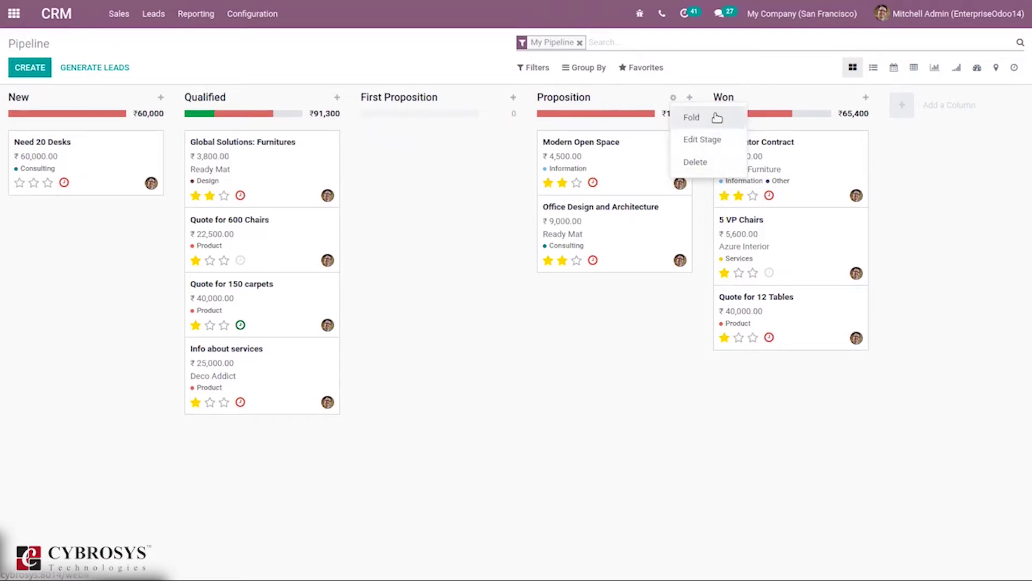
{"action": "left_click", "coordinate": [716, 118]}
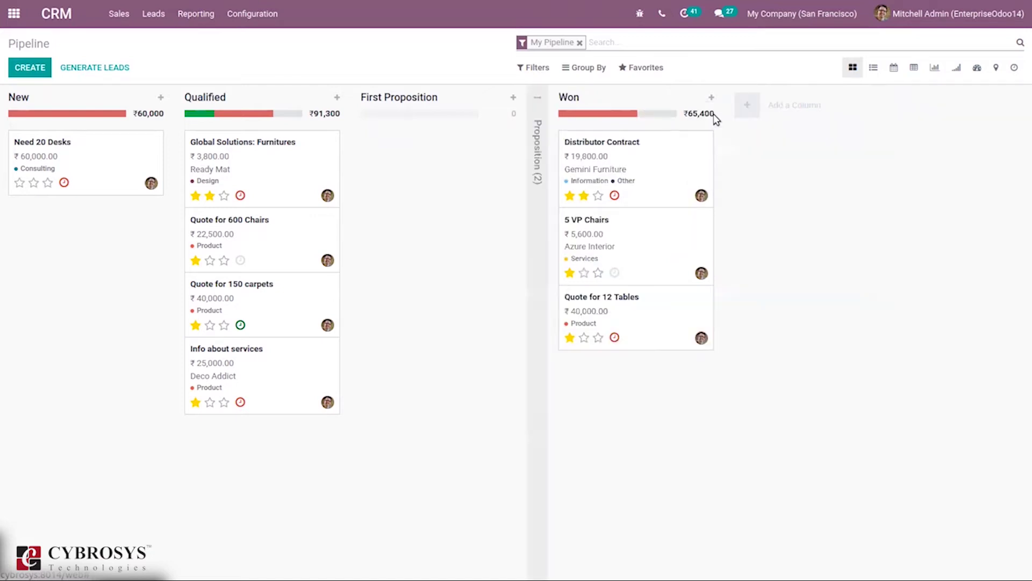
{"action": "left_click", "coordinate": [537, 131]}
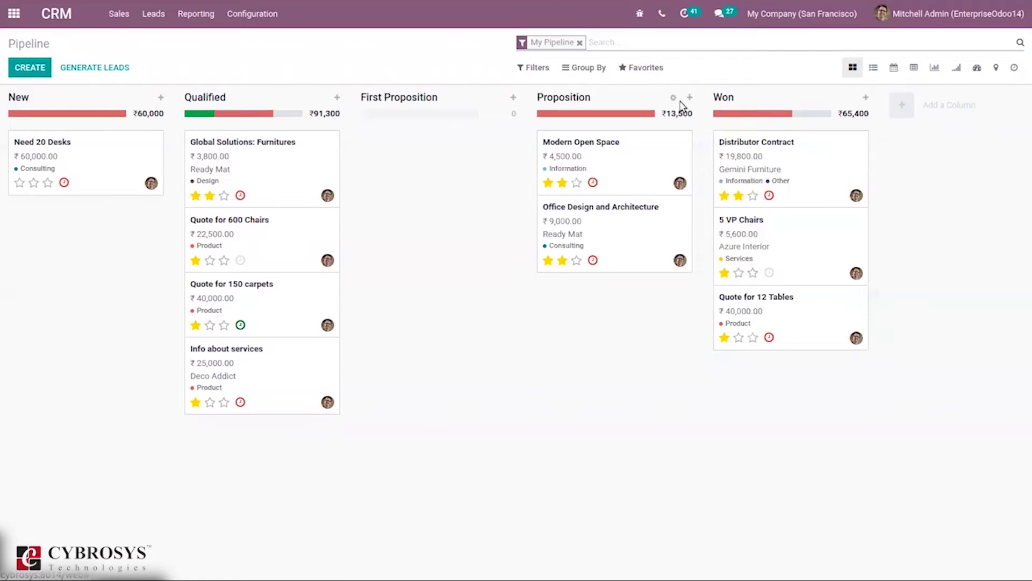
{"action": "left_click", "coordinate": [676, 99]}
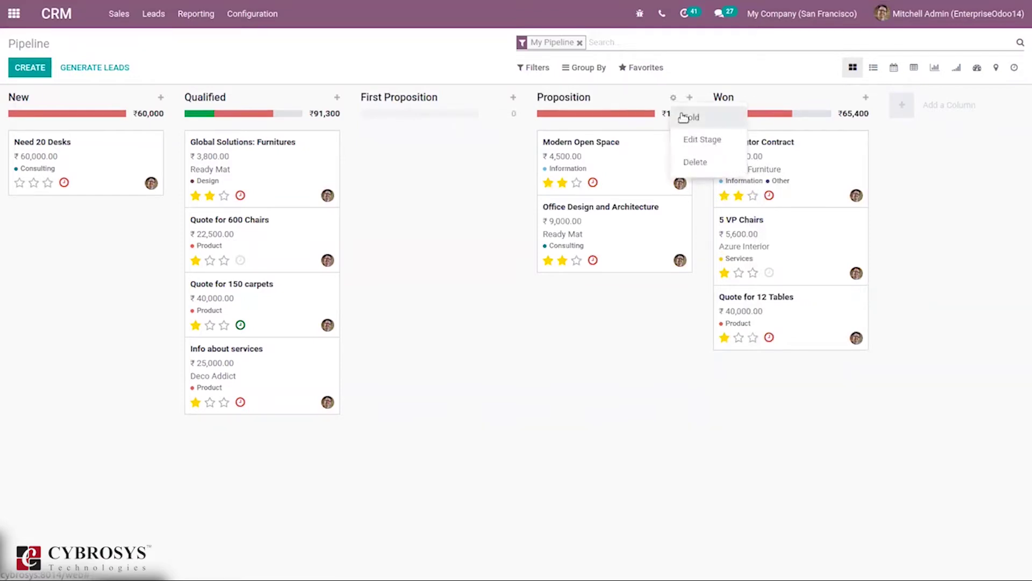
Rename the Proposition stage 'Final Proposition', set its sales team to Europe, and save.
{"action": "left_click", "coordinate": [705, 139]}
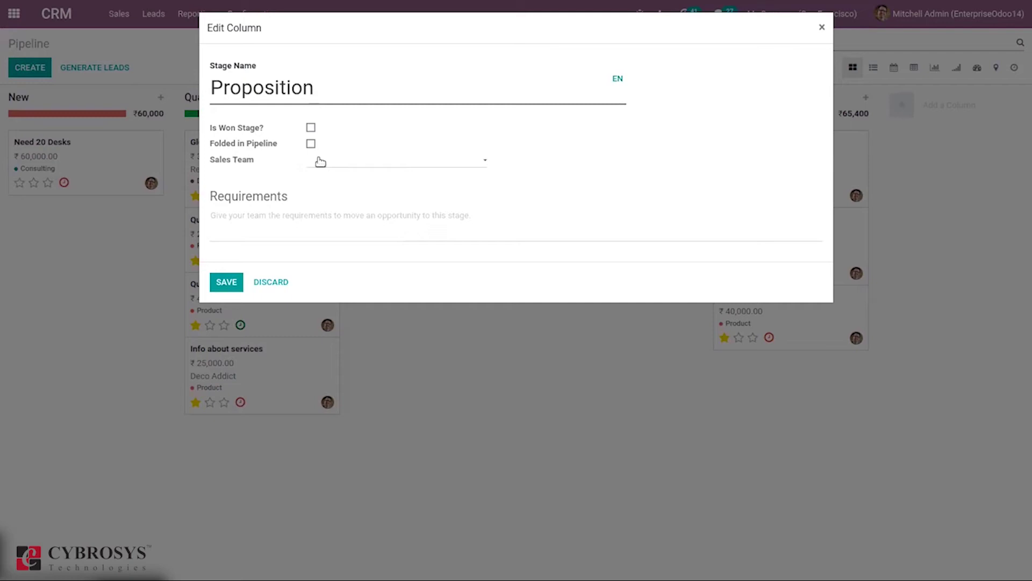
{"action": "mouse_move", "coordinate": [339, 216]}
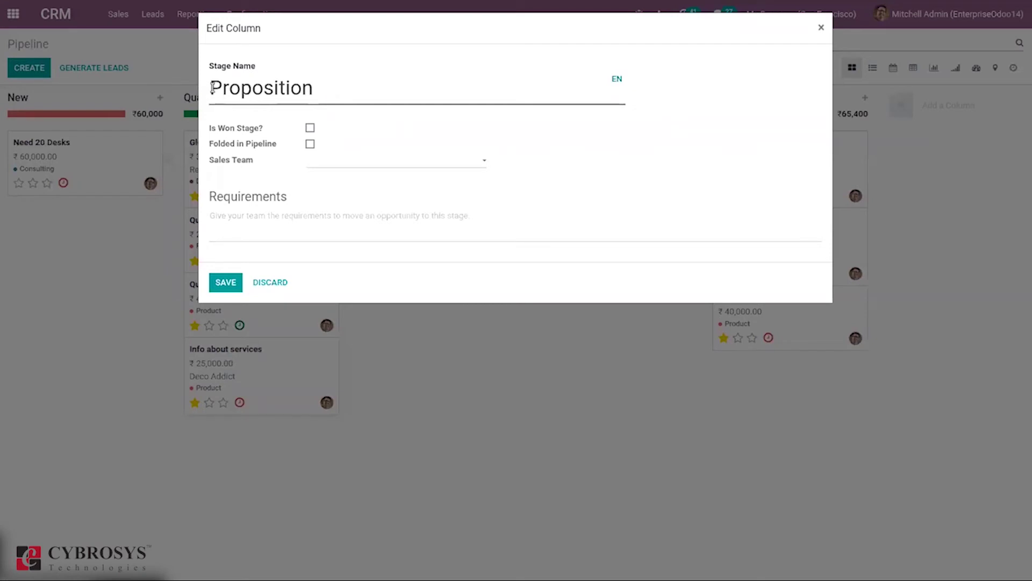
{"action": "type", "text": "Fin"}
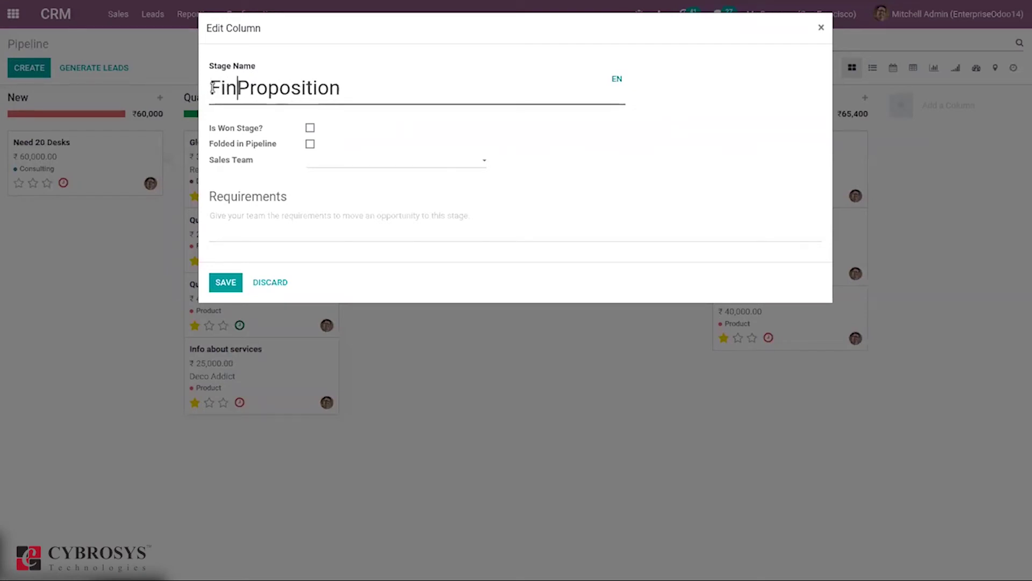
{"action": "type", "text": "al"}
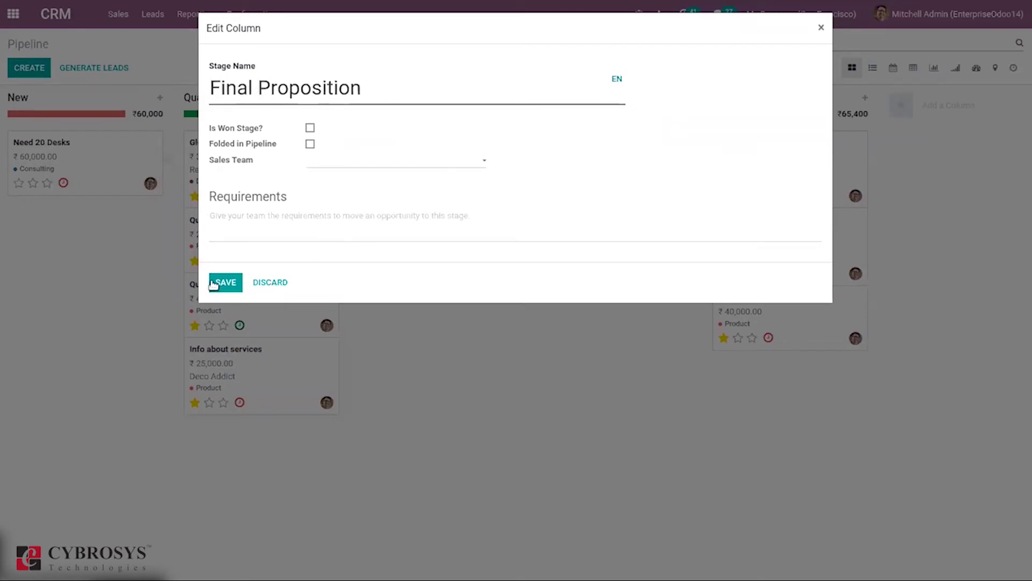
{"action": "left_click", "coordinate": [322, 164]}
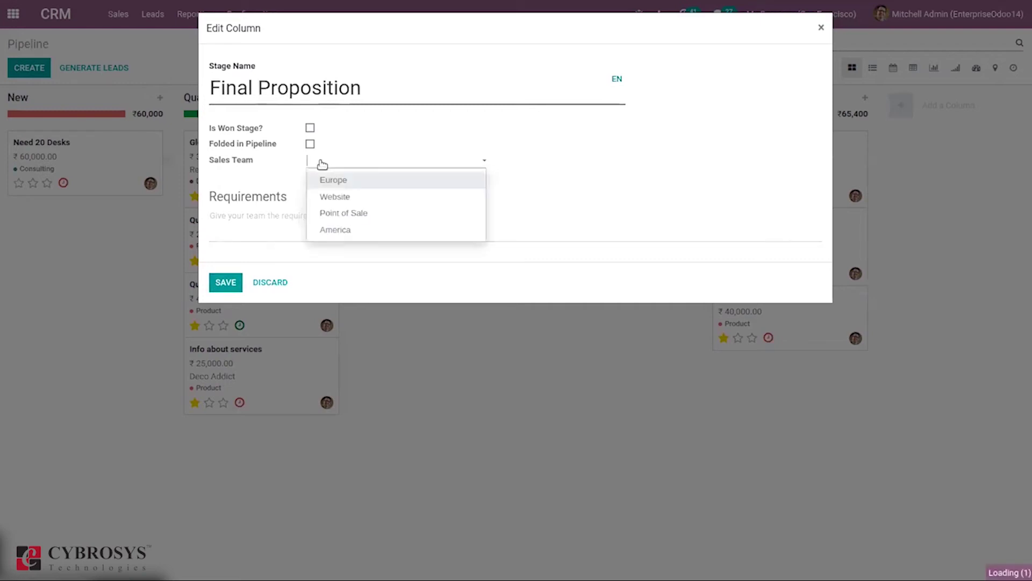
{"action": "left_click", "coordinate": [342, 182]}
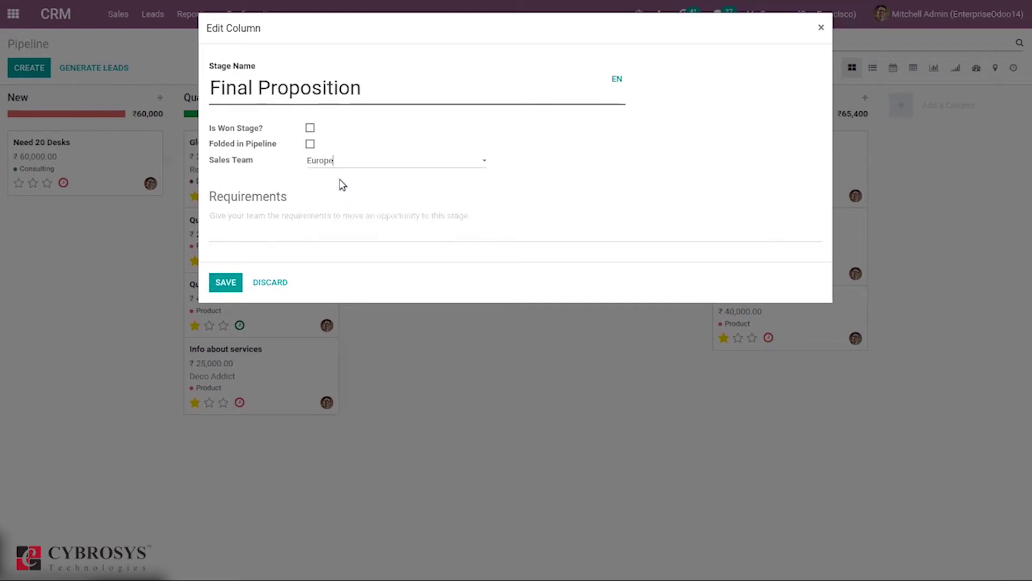
{"action": "left_click", "coordinate": [226, 280]}
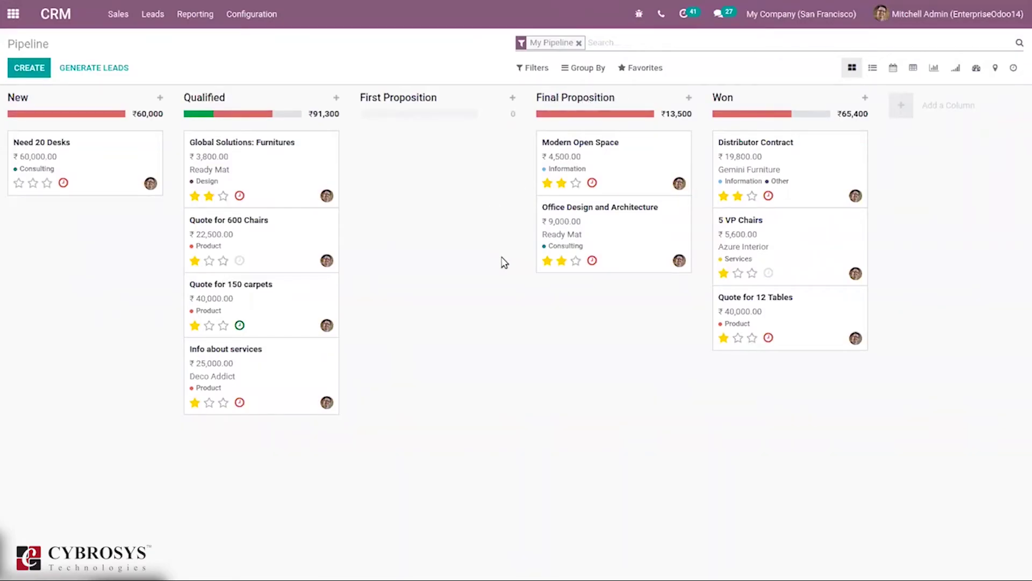
{"action": "mouse_move", "coordinate": [472, 200]}
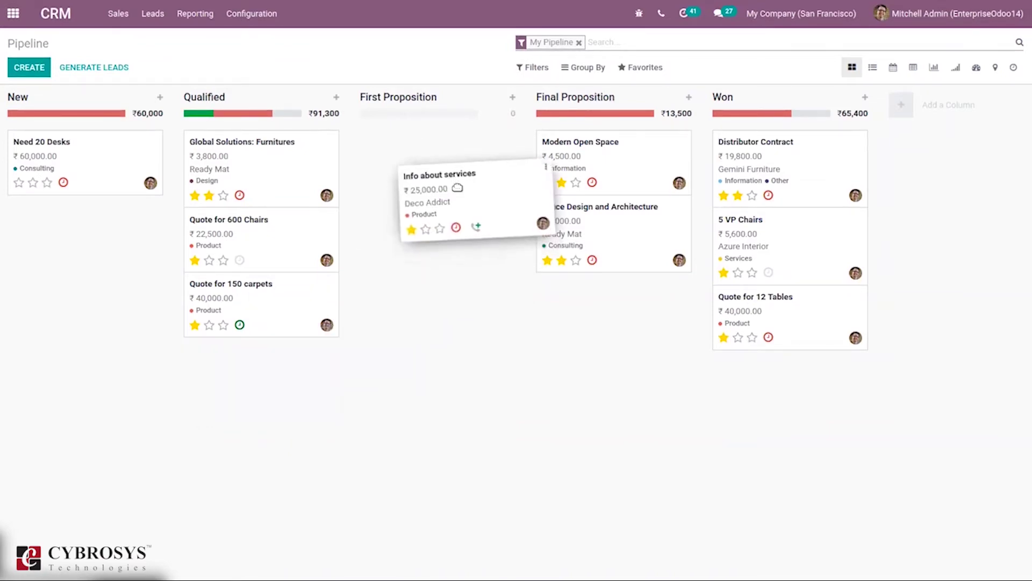
Drop Info about services into First Proposition, then open it and mark it won.
{"action": "left_click_drag", "start_coordinate": [244, 366], "coordinate": [398, 163]}
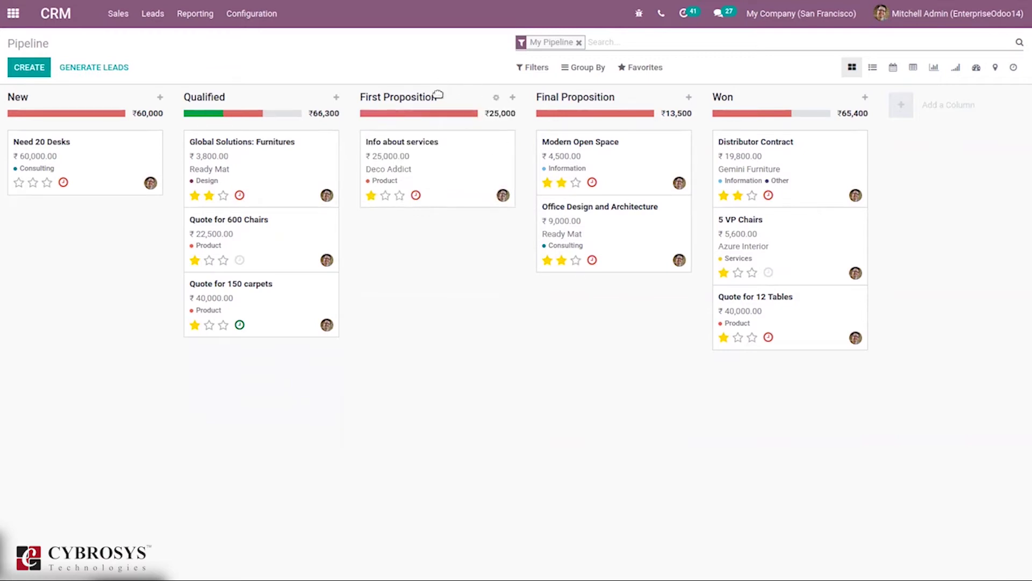
{"action": "left_click", "coordinate": [437, 163]}
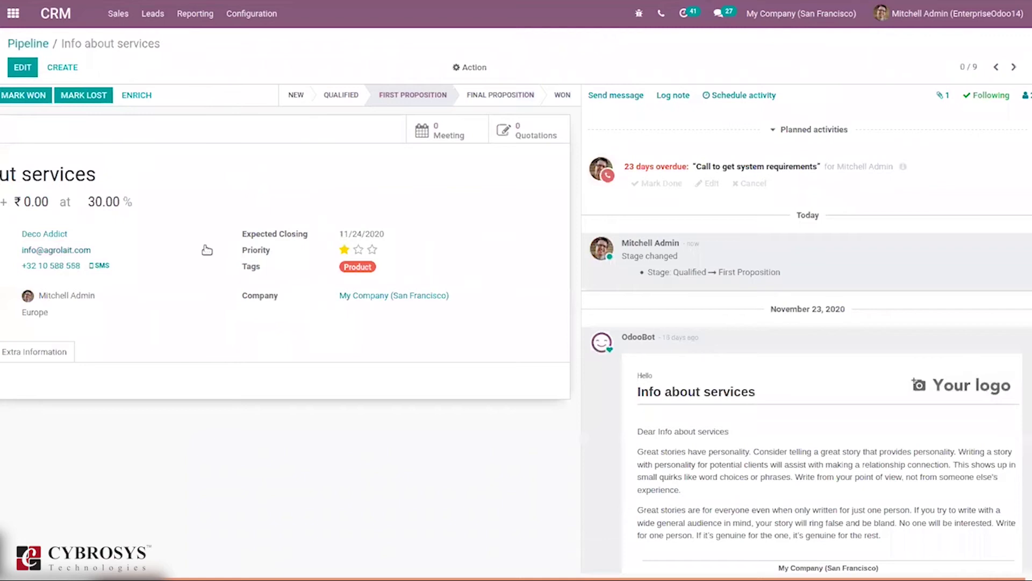
{"action": "left_click", "coordinate": [25, 67]}
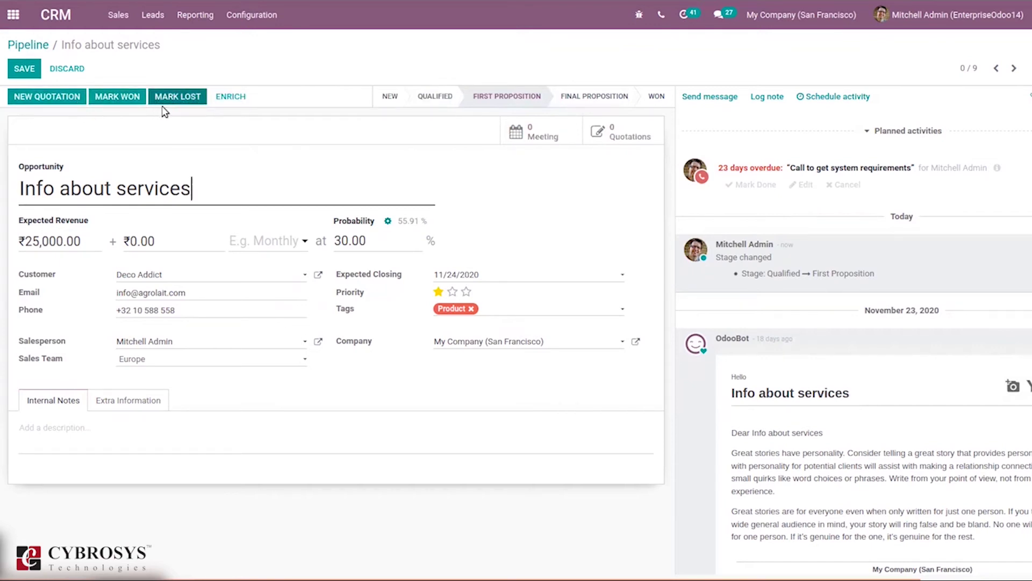
{"action": "left_click", "coordinate": [127, 97]}
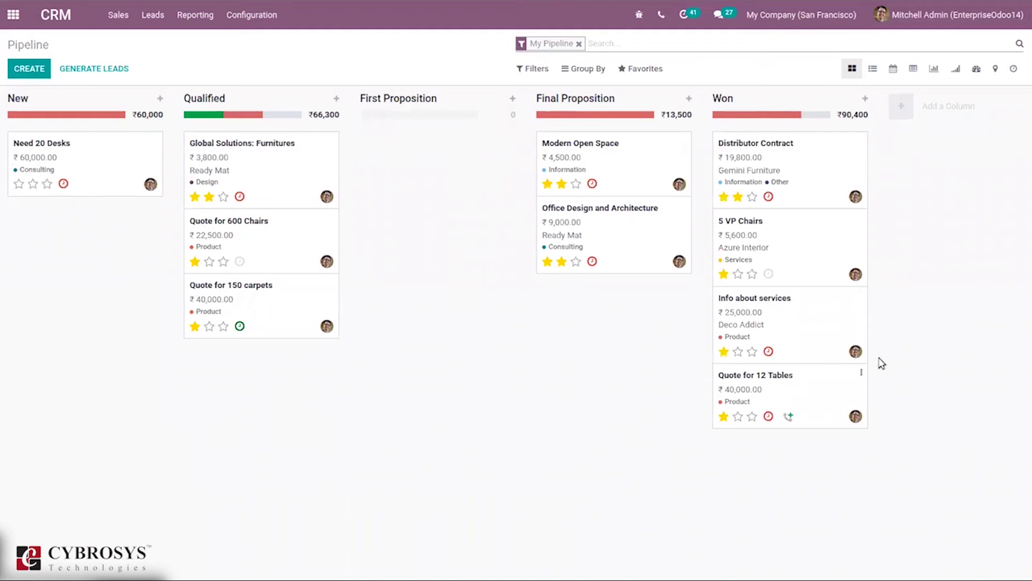
{"action": "left_click", "coordinate": [752, 416]}
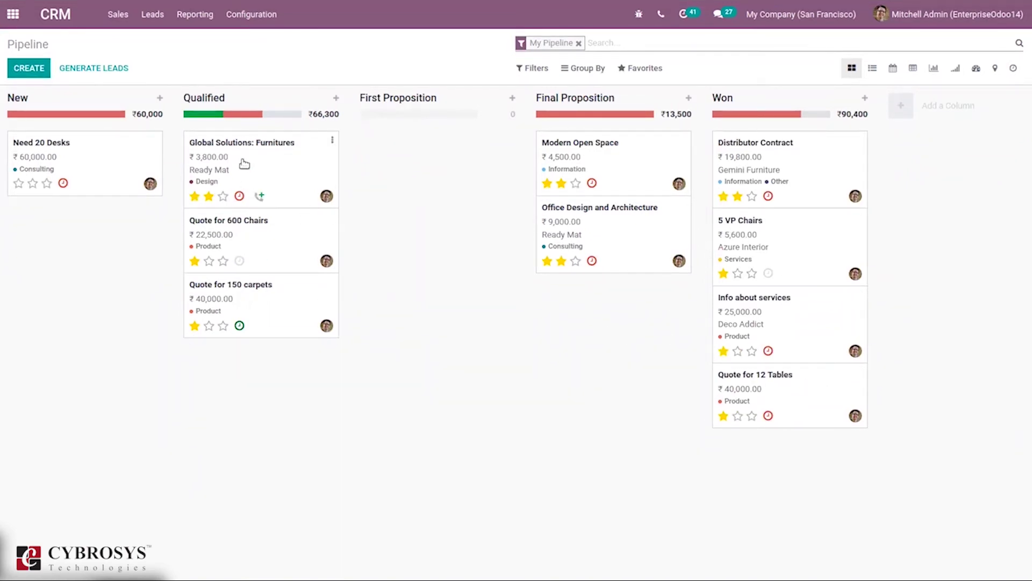
{"action": "mouse_move", "coordinate": [206, 115]}
{"action": "left_click", "coordinate": [223, 261]}
Schedule an activity on Quote for 600 Chairs with due date 12/23/2020.
{"action": "left_click", "coordinate": [240, 260]}
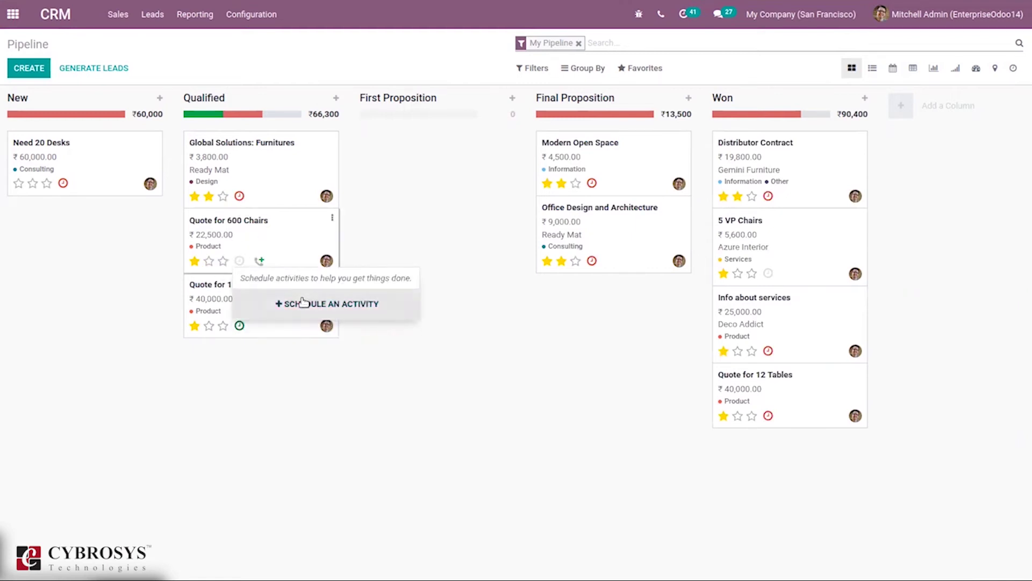
{"action": "key", "text": "Escape"}
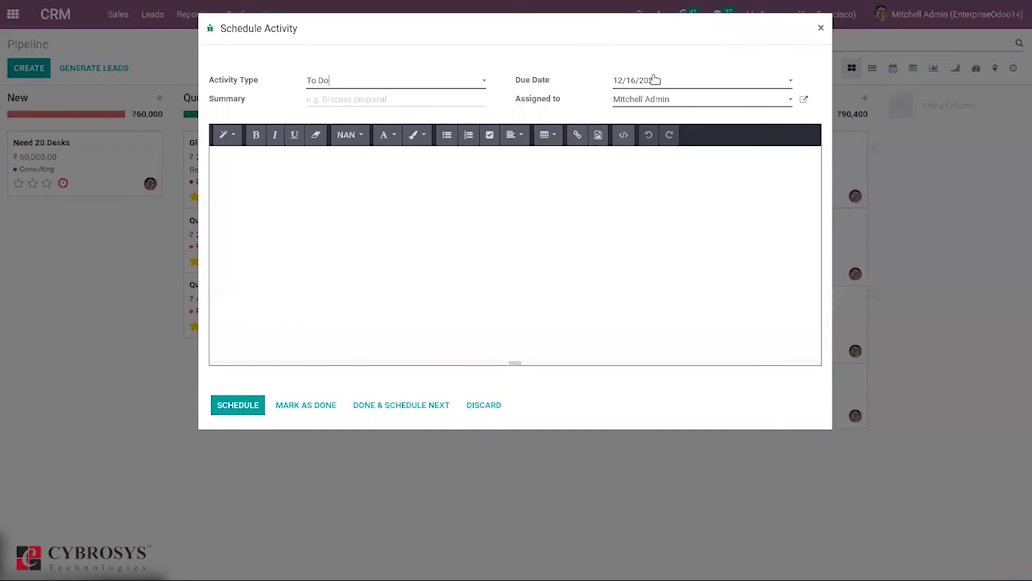
{"action": "left_click", "coordinate": [660, 82]}
{"action": "left_click", "coordinate": [703, 195]}
{"action": "left_click", "coordinate": [249, 403]}
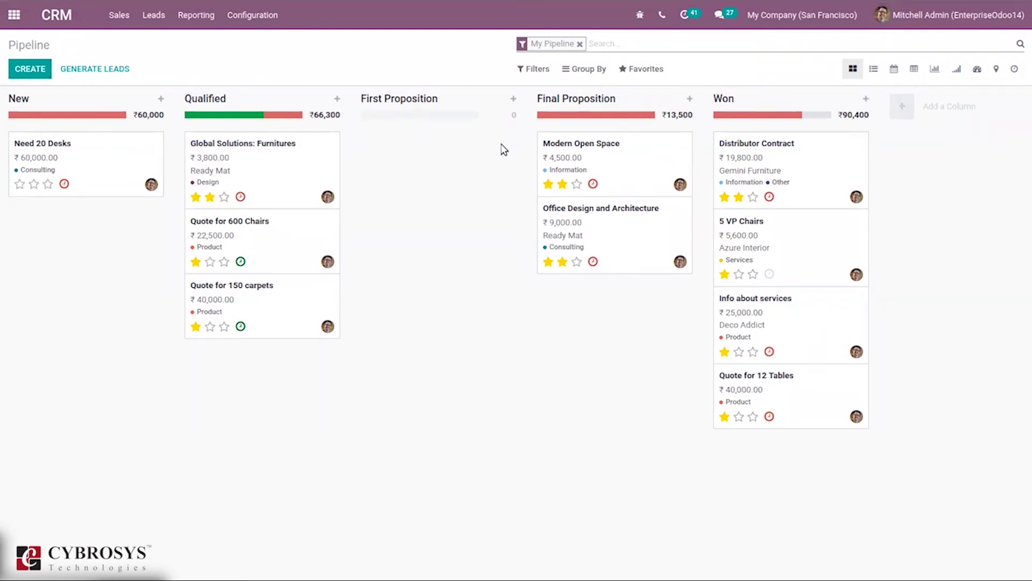
Quick-add a ₹10,000 two-star opportunity for new contact 'Quote for 10 Windows' in First Proposition.
{"action": "mouse_move", "coordinate": [435, 99]}
{"action": "left_click", "coordinate": [512, 100]}
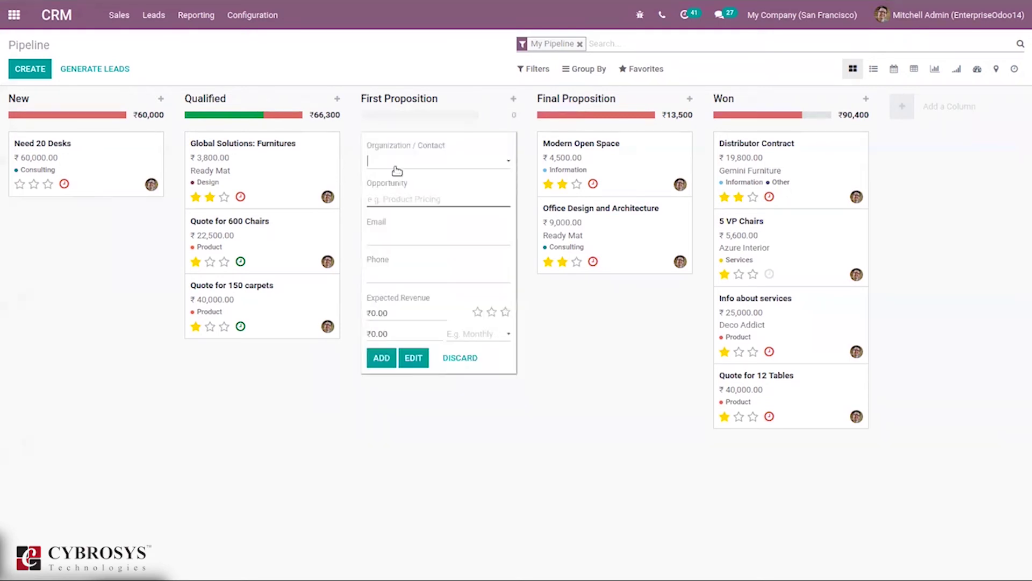
{"action": "left_click", "coordinate": [433, 165]}
{"action": "type", "text": "Q"}
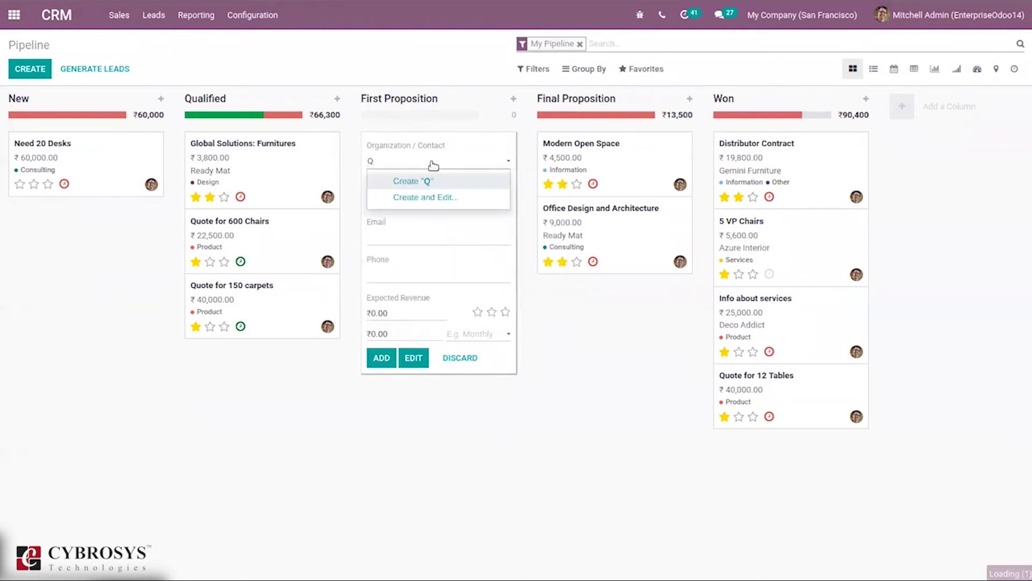
{"action": "type", "text": "uote for"}
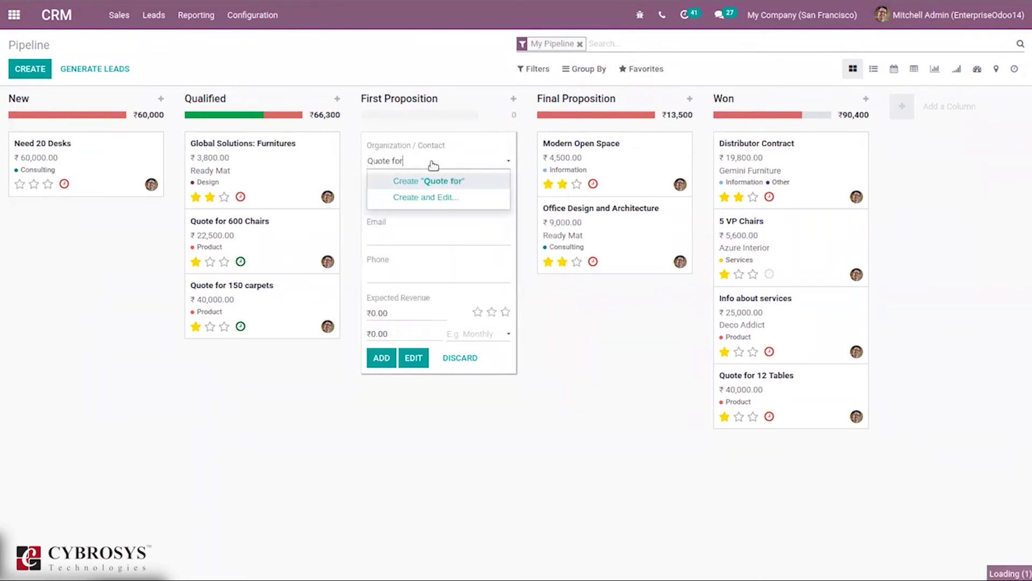
{"action": "type", "text": " 1"}
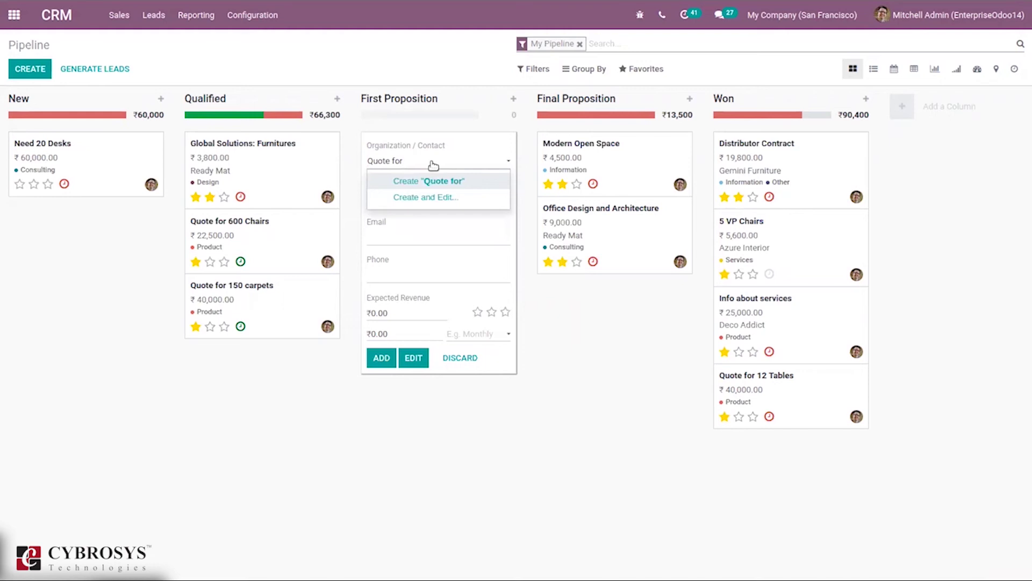
{"action": "type", "text": "0"}
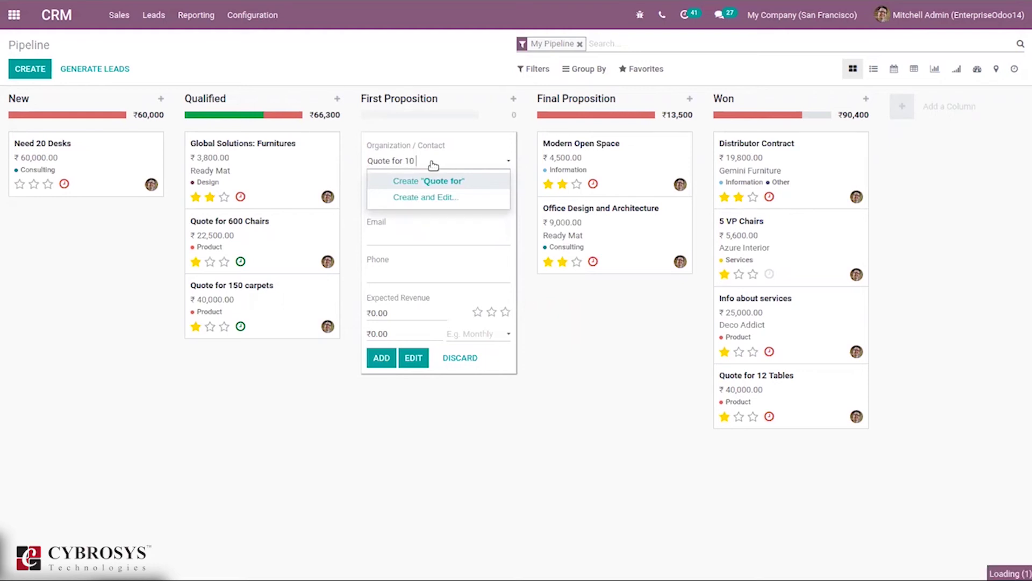
{"action": "type", "text": " Window"}
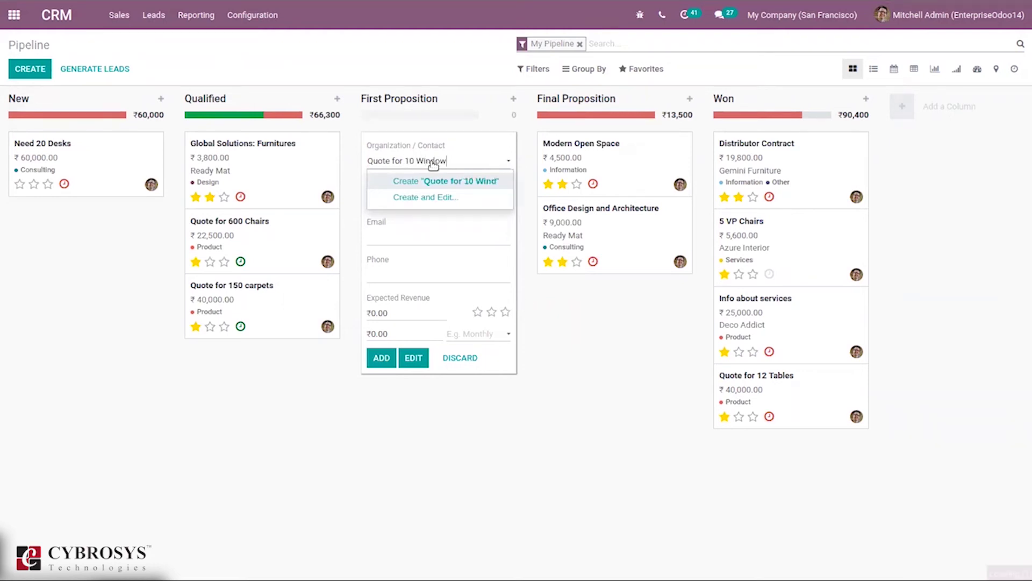
{"action": "type", "text": "s"}
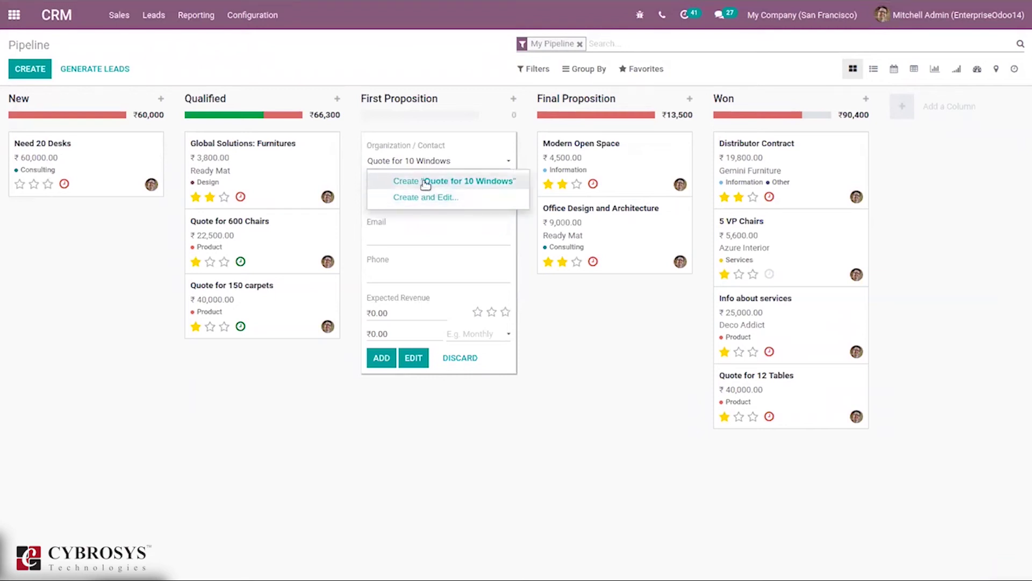
{"action": "left_click", "coordinate": [424, 182]}
{"action": "left_click", "coordinate": [396, 317]}
{"action": "type", "text": "10000"}
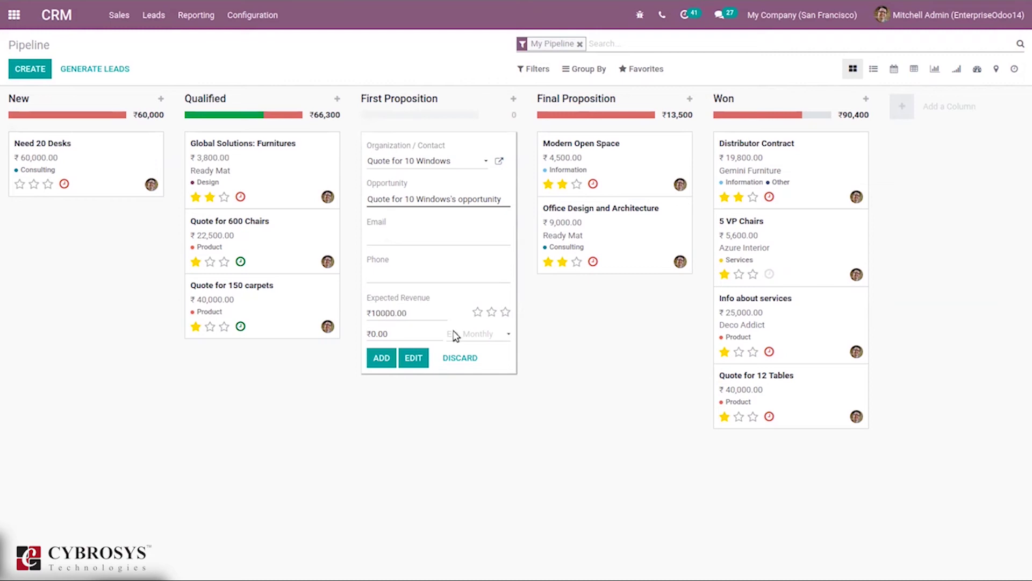
{"action": "left_click", "coordinate": [491, 312]}
{"action": "left_click", "coordinate": [395, 358]}
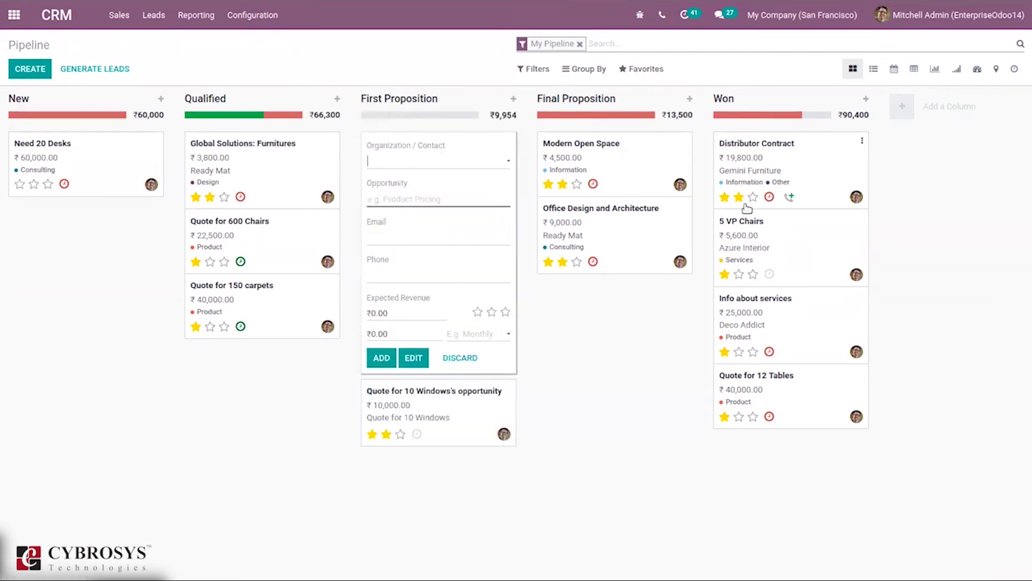
Close the empty quick-add form and schedule a To Do due 12/21/2020 on the new card.
{"action": "left_click", "coordinate": [563, 360]}
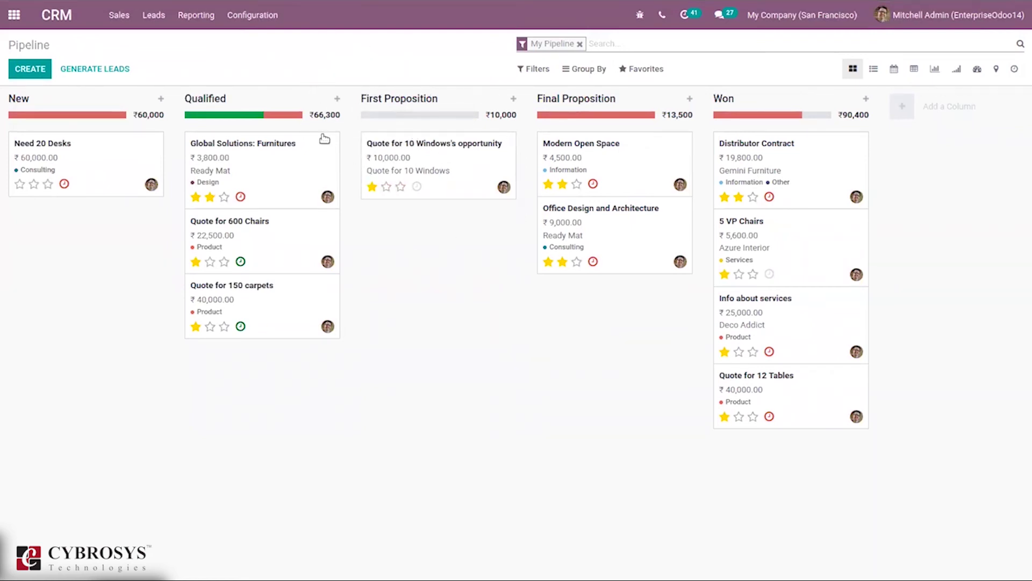
{"action": "mouse_move", "coordinate": [438, 412]}
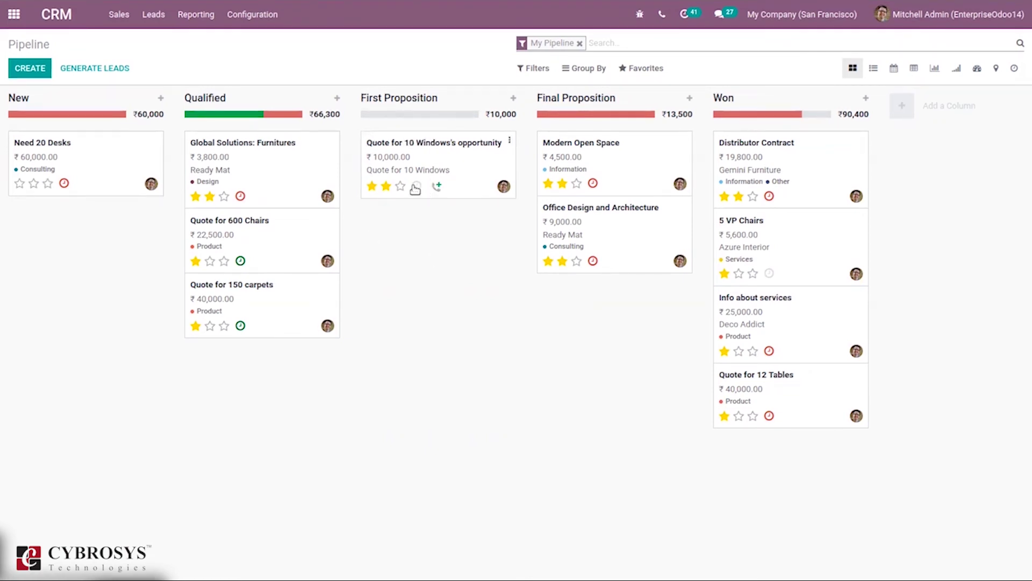
{"action": "left_click", "coordinate": [416, 186]}
{"action": "left_click", "coordinate": [499, 233]}
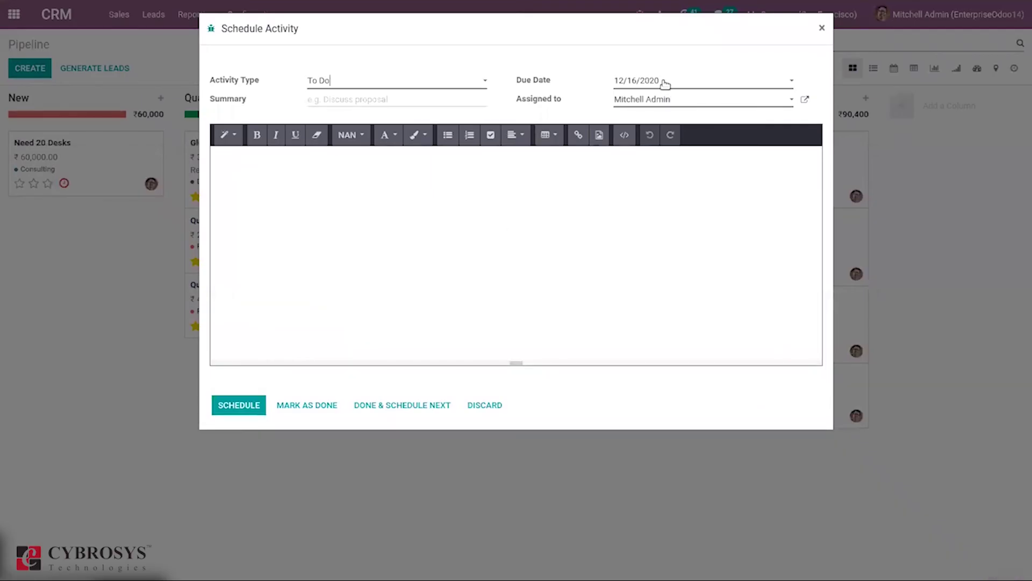
{"action": "left_click", "coordinate": [663, 81]}
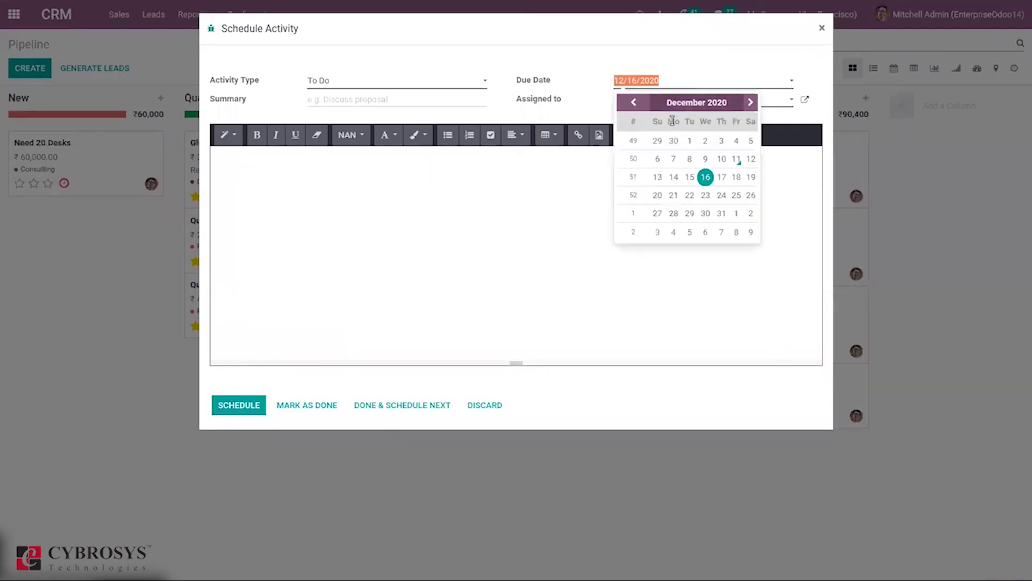
{"action": "left_click", "coordinate": [672, 197]}
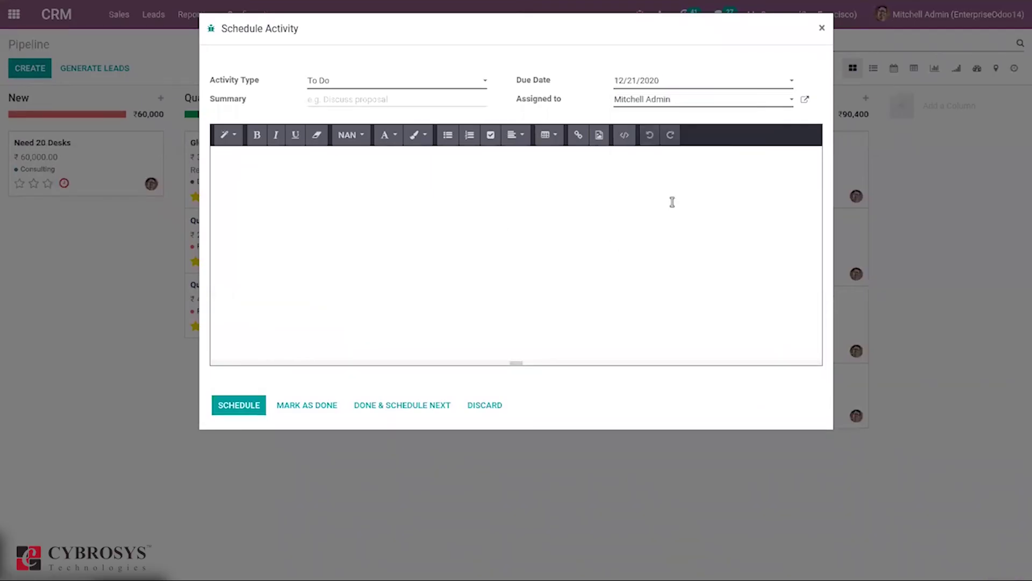
{"action": "left_click", "coordinate": [228, 410]}
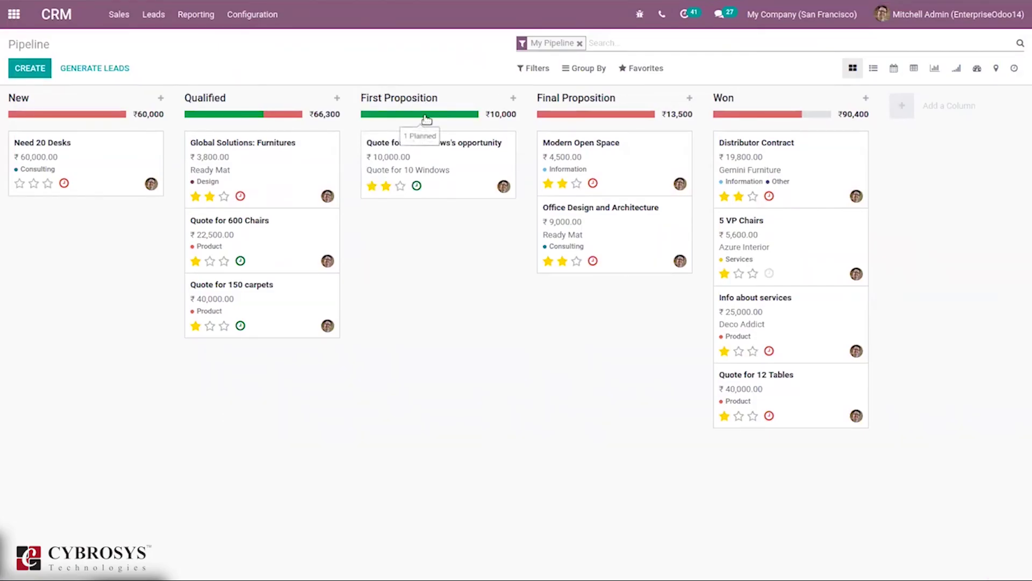
Apply the Open Opportunities filter, briefly toggling the Won filter on and off.
{"action": "left_click", "coordinate": [544, 73]}
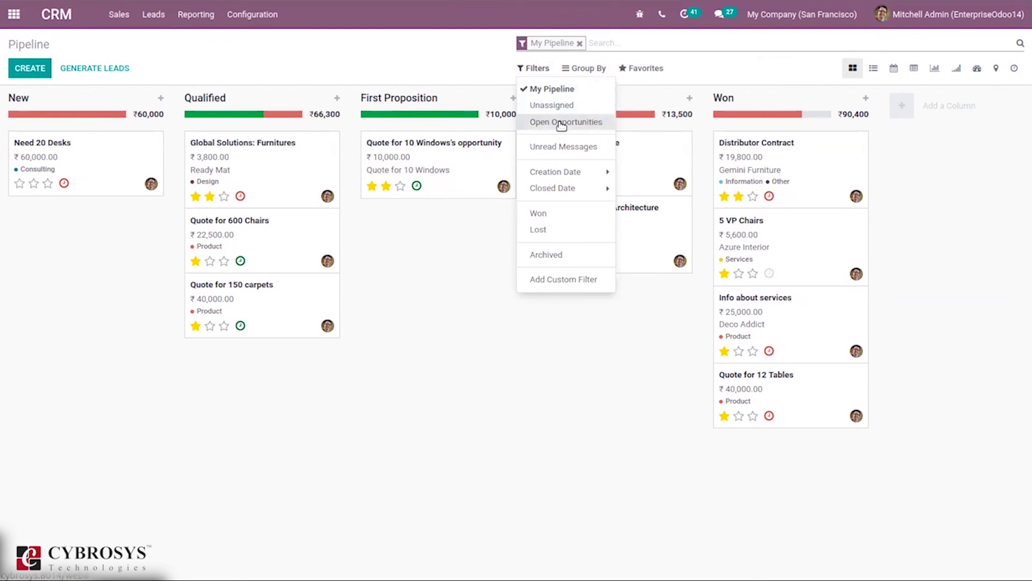
{"action": "left_click", "coordinate": [561, 122]}
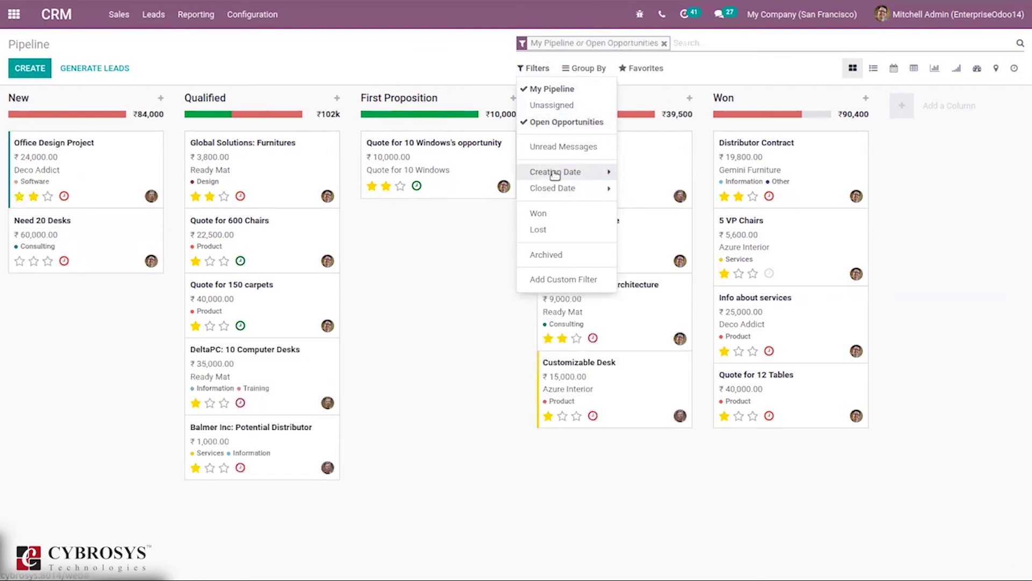
{"action": "left_click", "coordinate": [539, 213]}
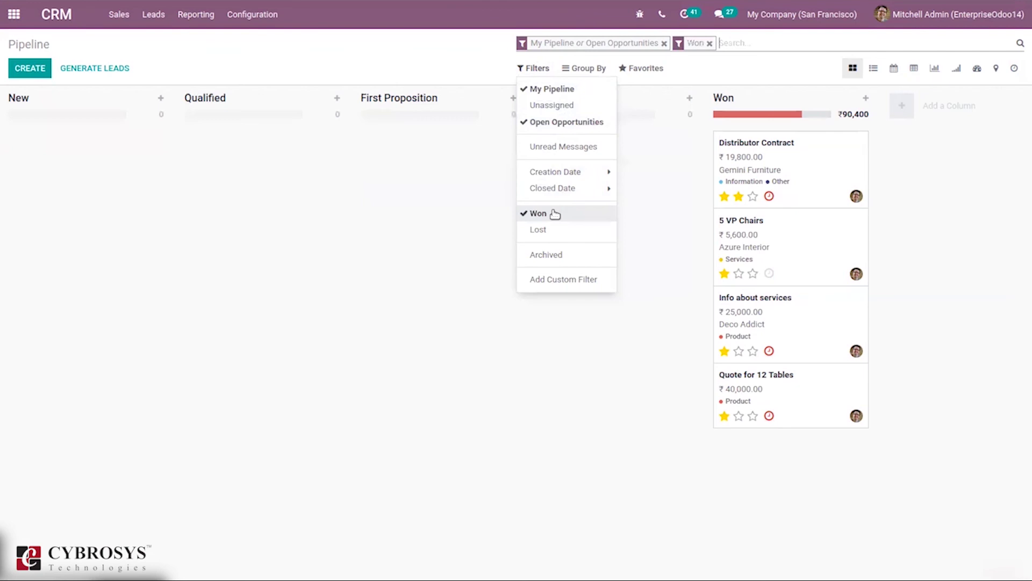
{"action": "left_click", "coordinate": [555, 214]}
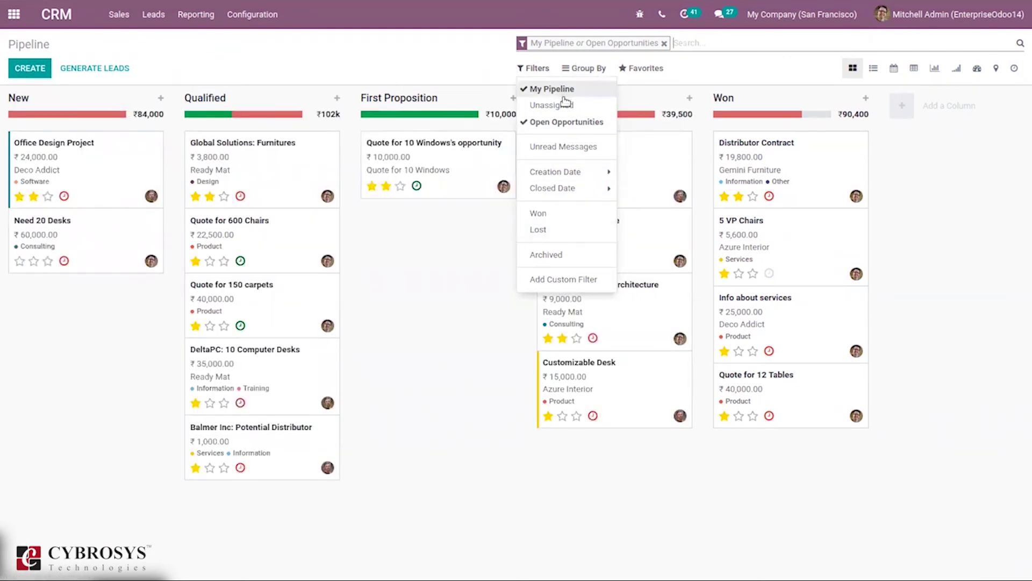
{"action": "left_click", "coordinate": [588, 71]}
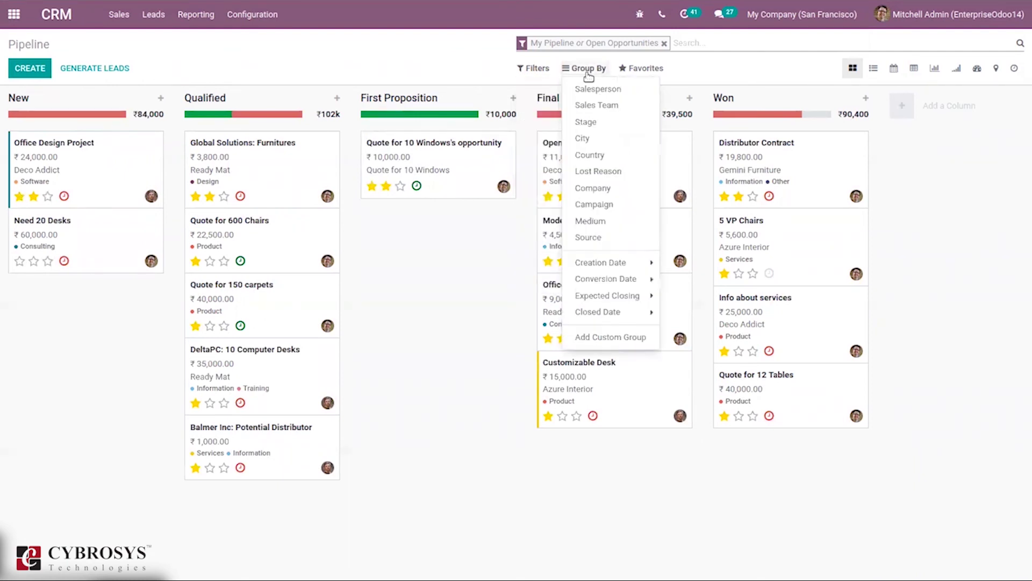
{"action": "left_click", "coordinate": [594, 89]}
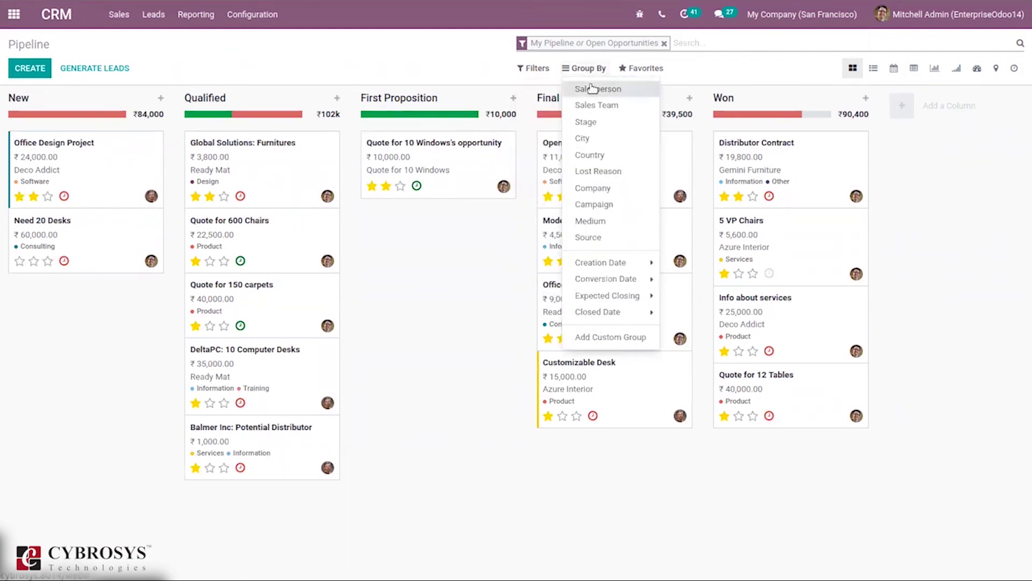
{"action": "left_click", "coordinate": [596, 104]}
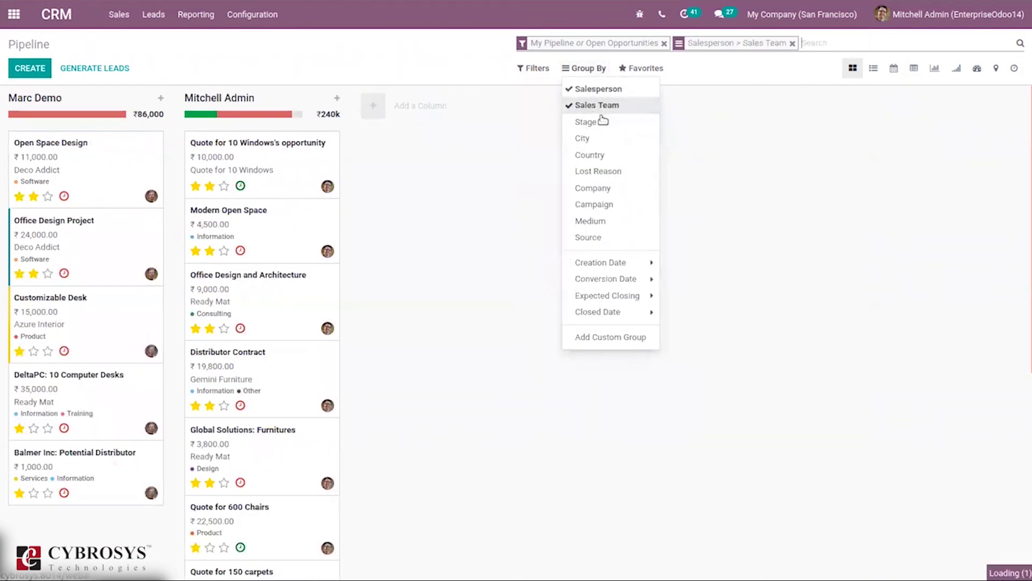
{"action": "left_click", "coordinate": [611, 121]}
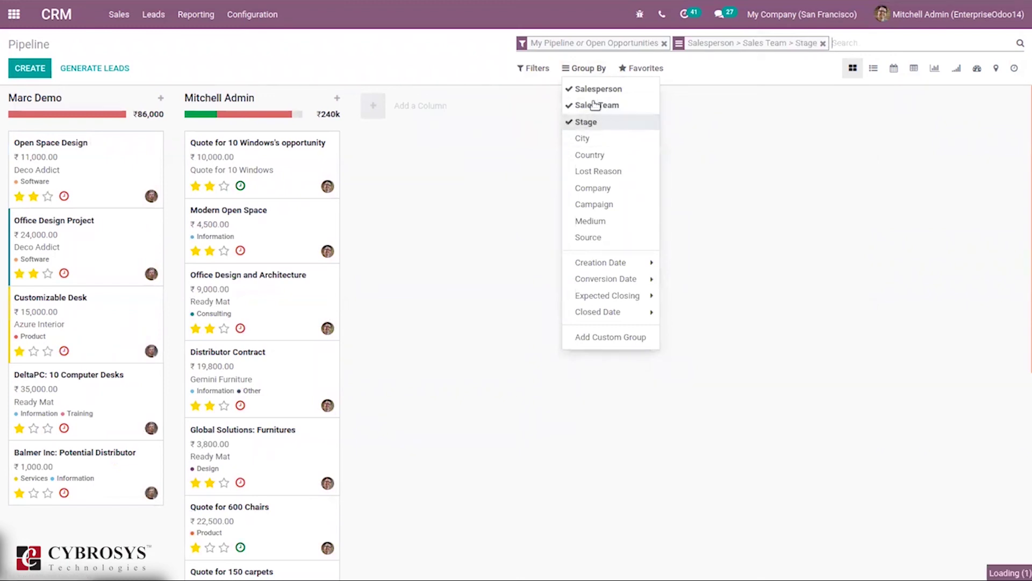
{"action": "left_click", "coordinate": [596, 106]}
{"action": "left_click", "coordinate": [594, 88]}
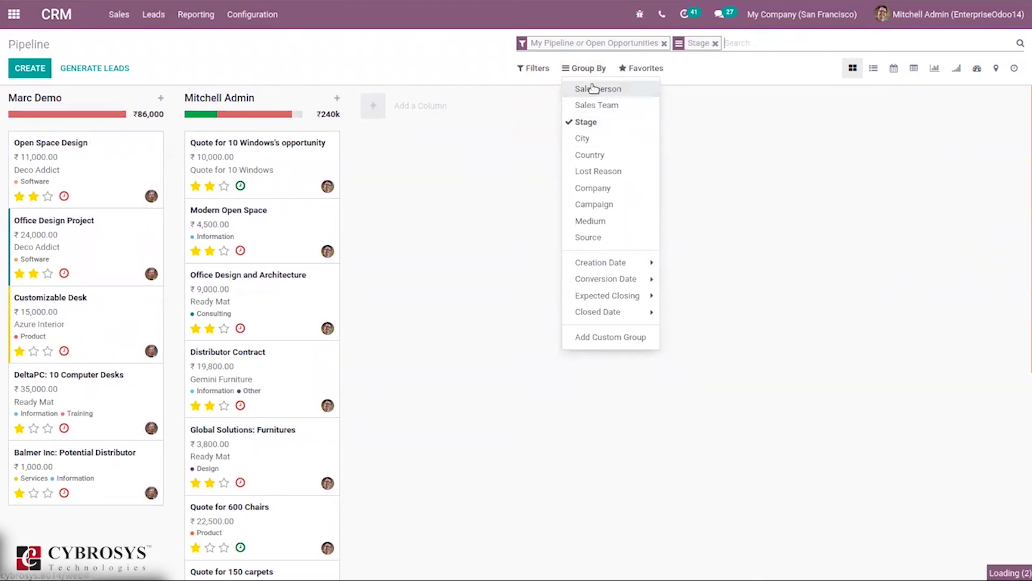
{"action": "left_click", "coordinate": [603, 141]}
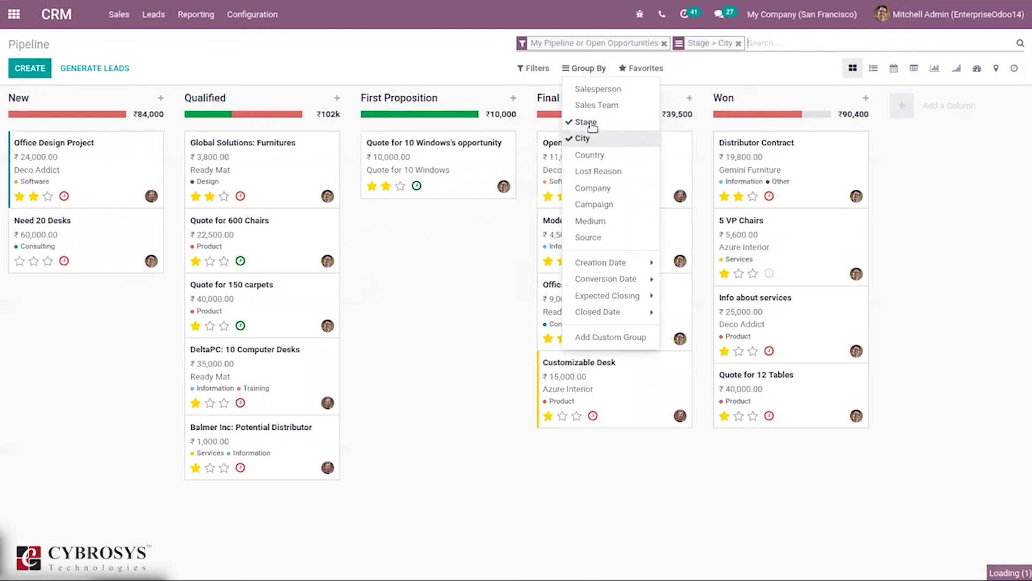
{"action": "left_click", "coordinate": [590, 122]}
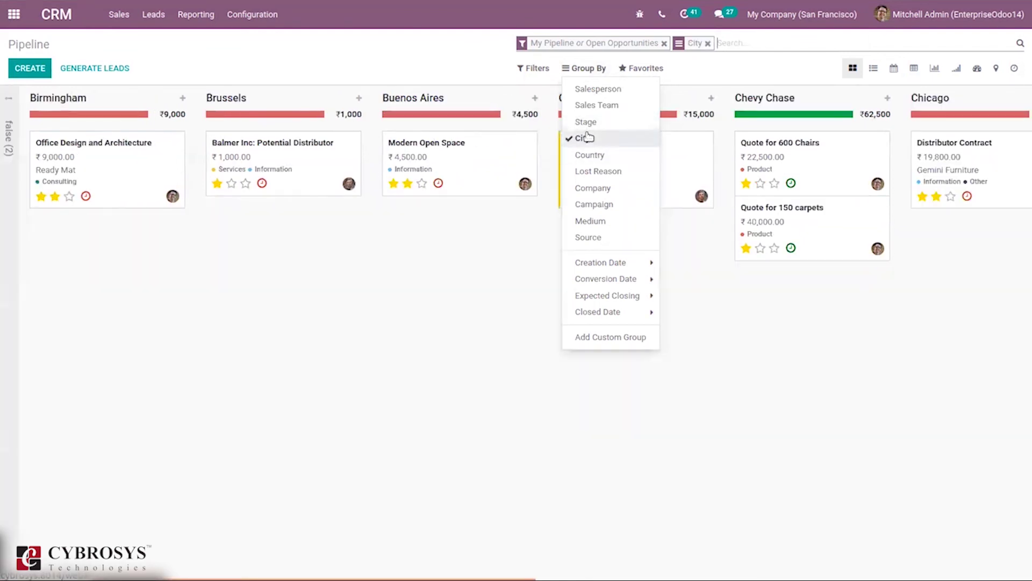
{"action": "left_click", "coordinate": [596, 171]}
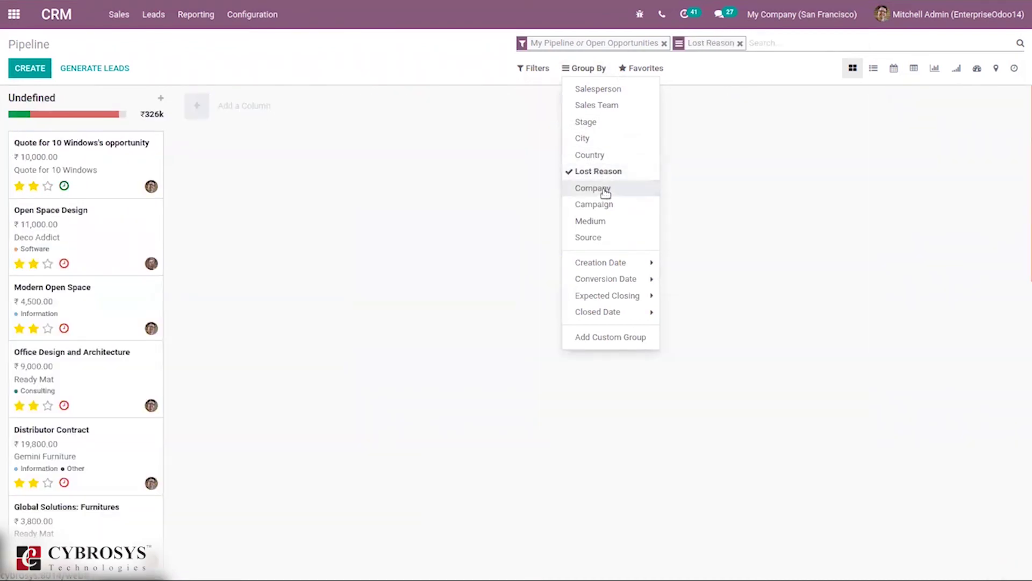
{"action": "left_click", "coordinate": [600, 171]}
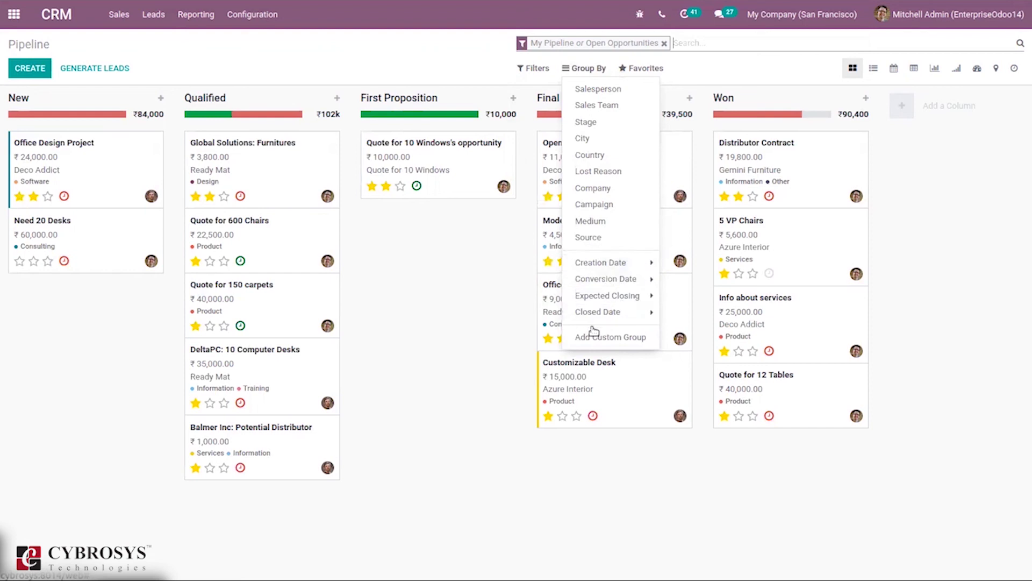
Dismiss the Group By dropdown so the pipeline shows plain, ungrouped stage columns.
{"action": "left_click", "coordinate": [464, 269]}
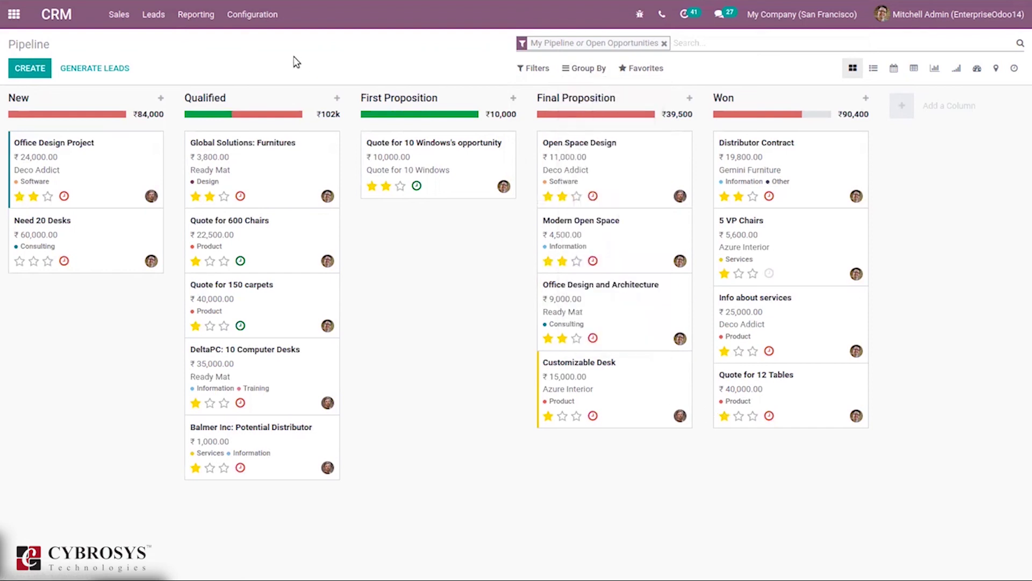